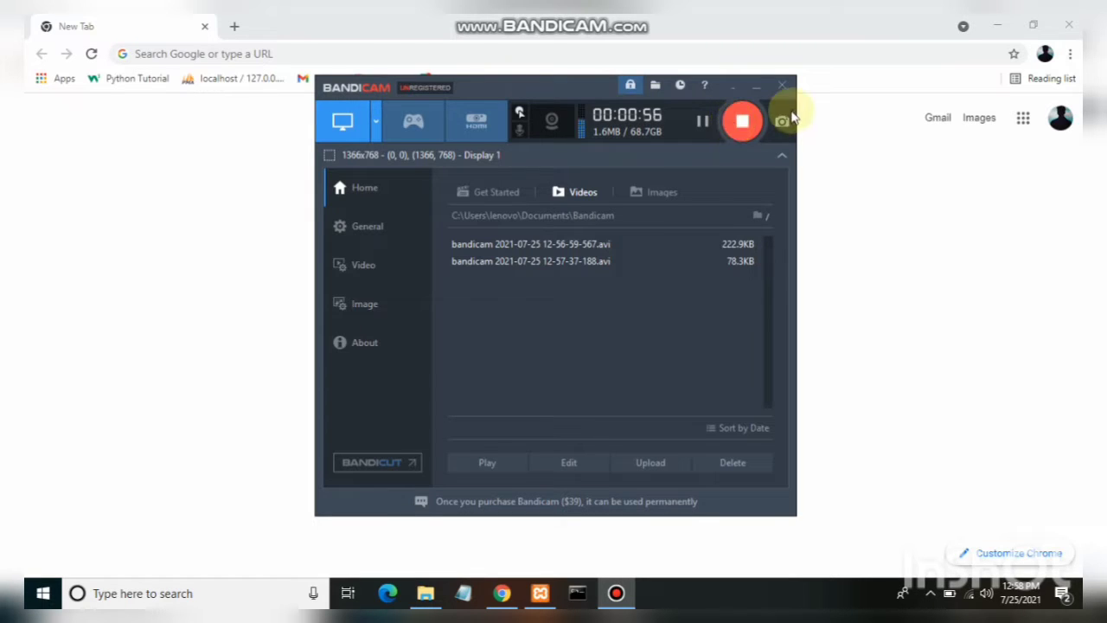
Minimize the recorder window and search Google in Chrome for "screen recorder getintopc"
left_click(753, 90)
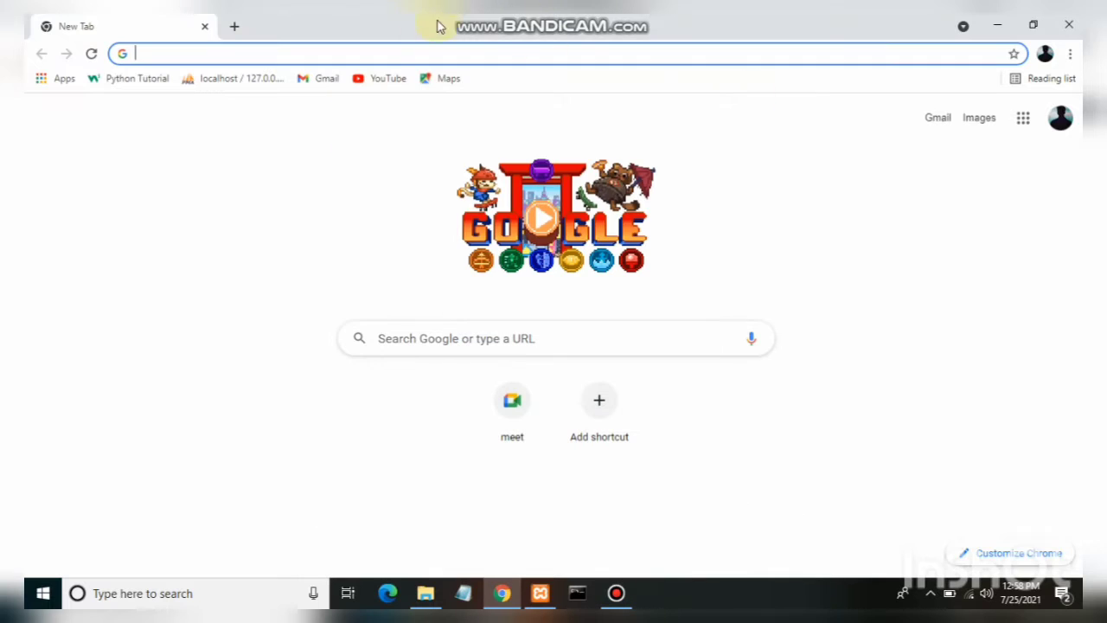
left_click(371, 57)
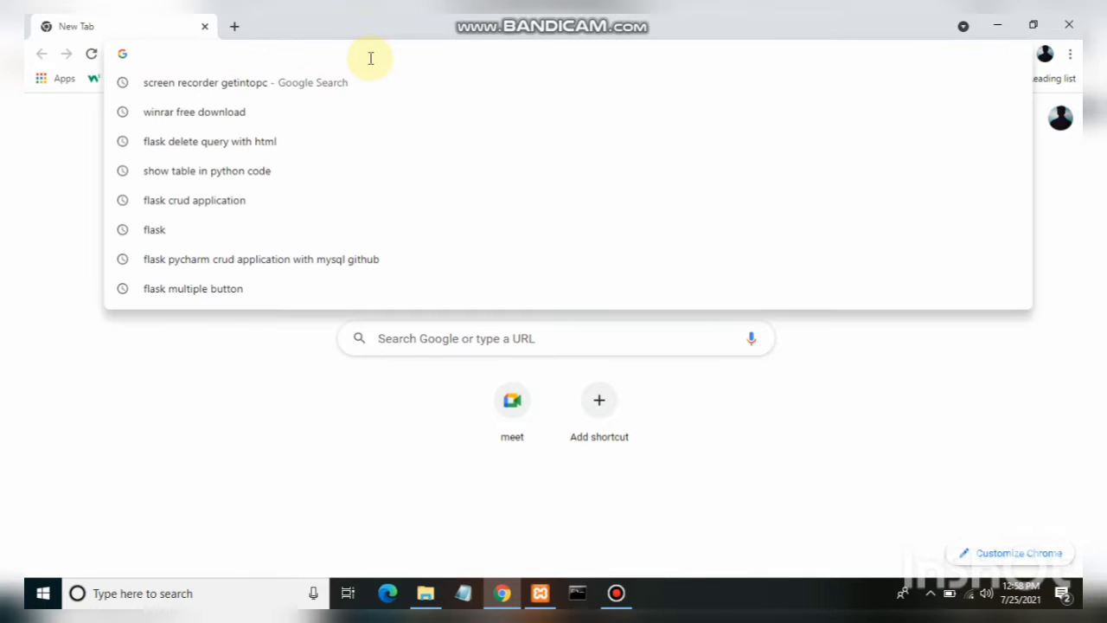
key("Down")
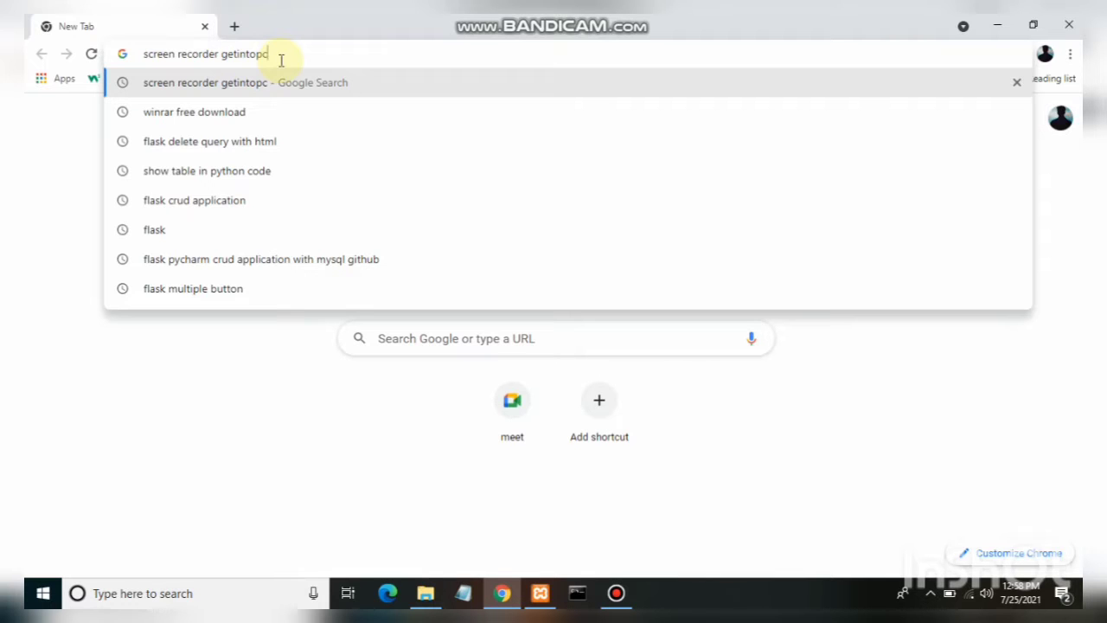
key("Return")
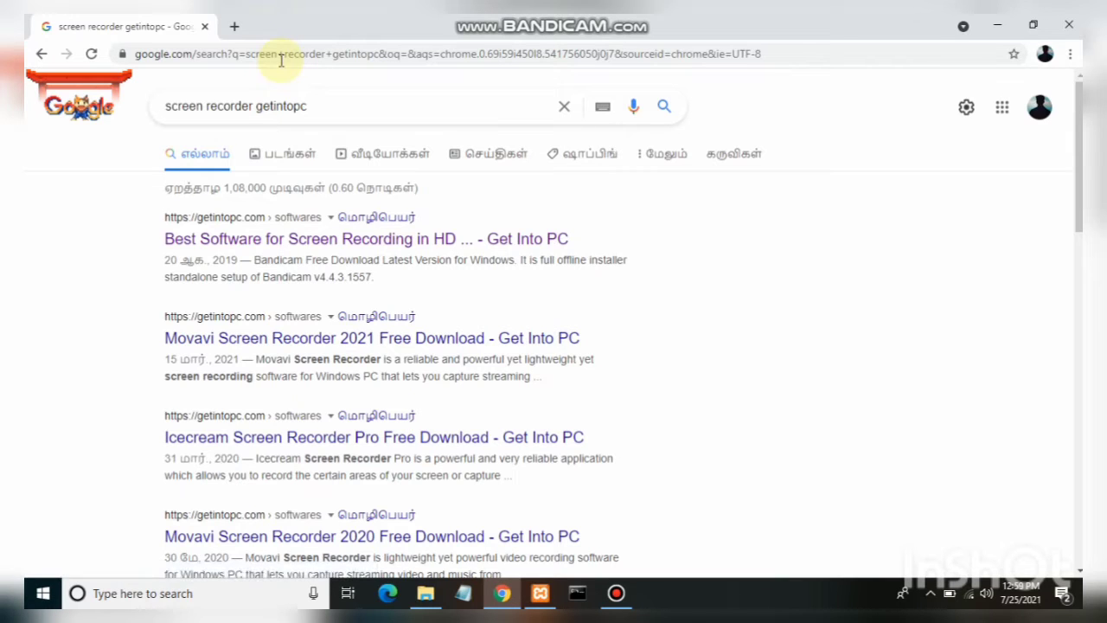
left_click(318, 105)
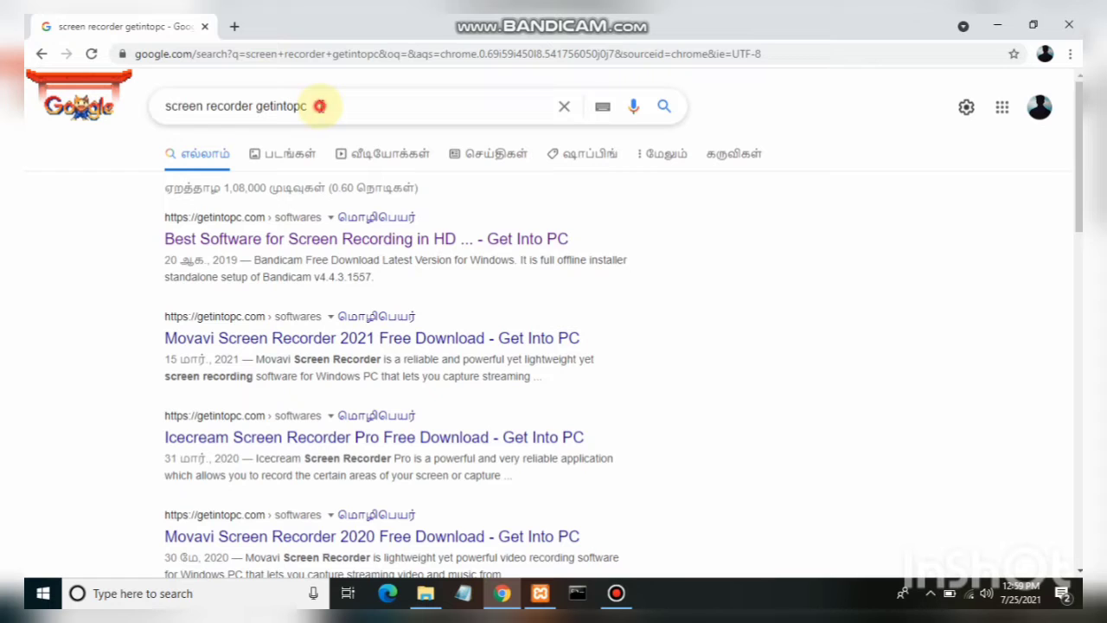
left_click(69, 179)
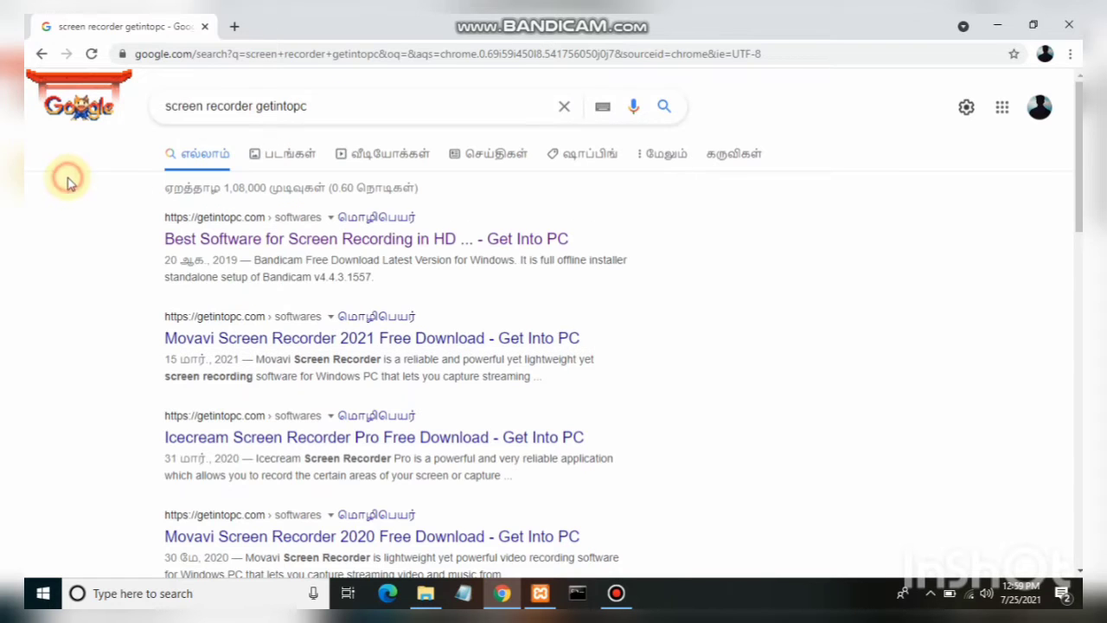
Open the Get Into PC result for Bandicam and request the download of Full Setup v4.4.3.1557
left_click(286, 244)
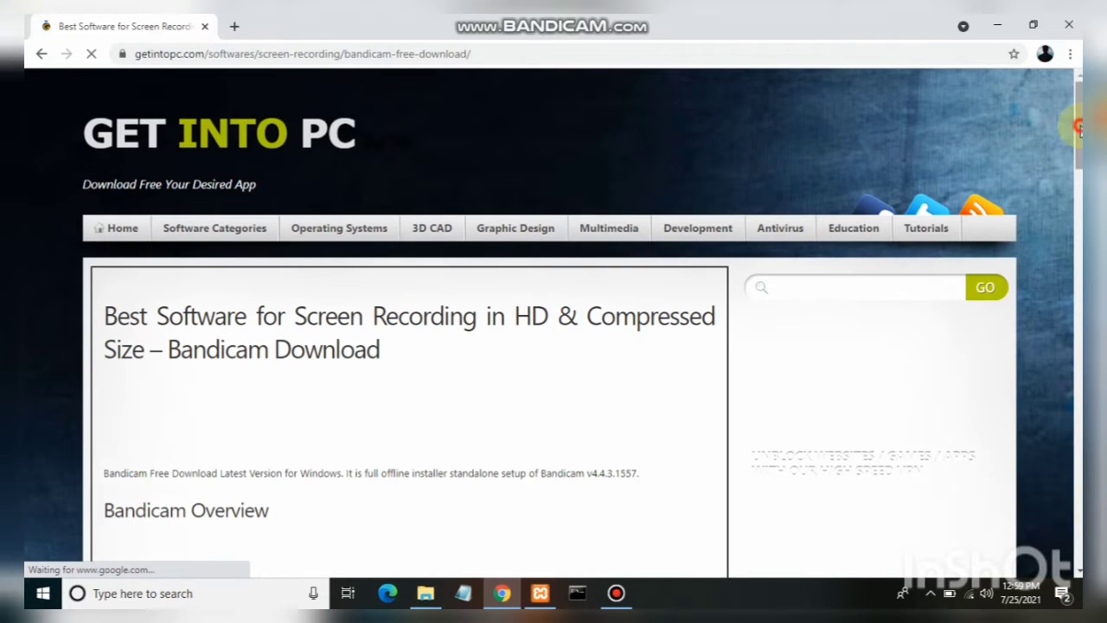
scroll(1078, 175, "down", 2)
left_click_drag(1079, 176, 1078, 453)
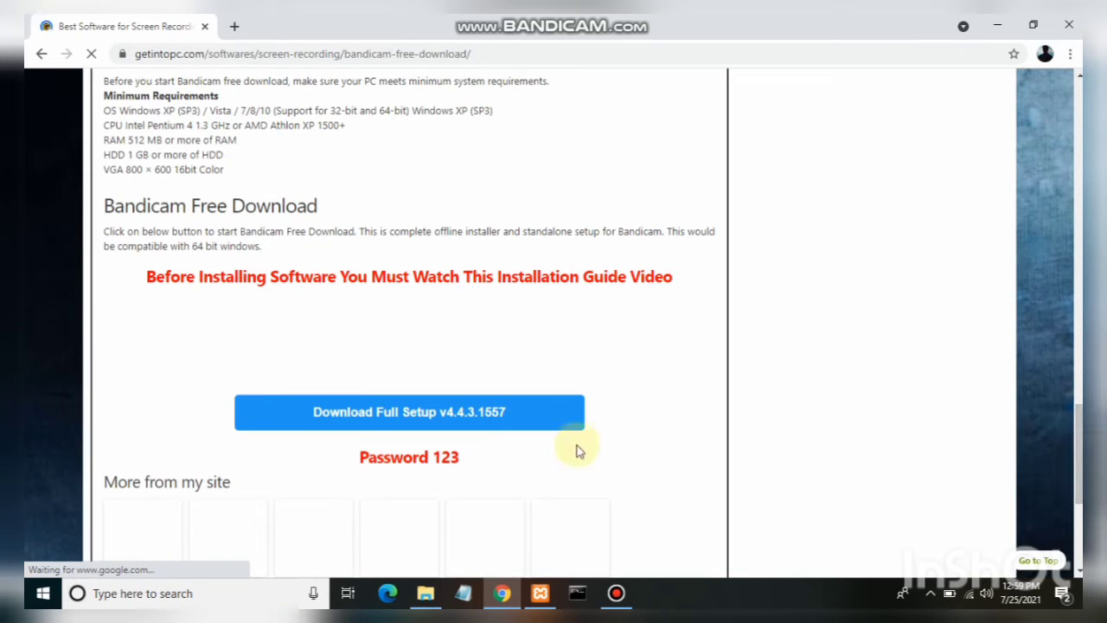
left_click(481, 414)
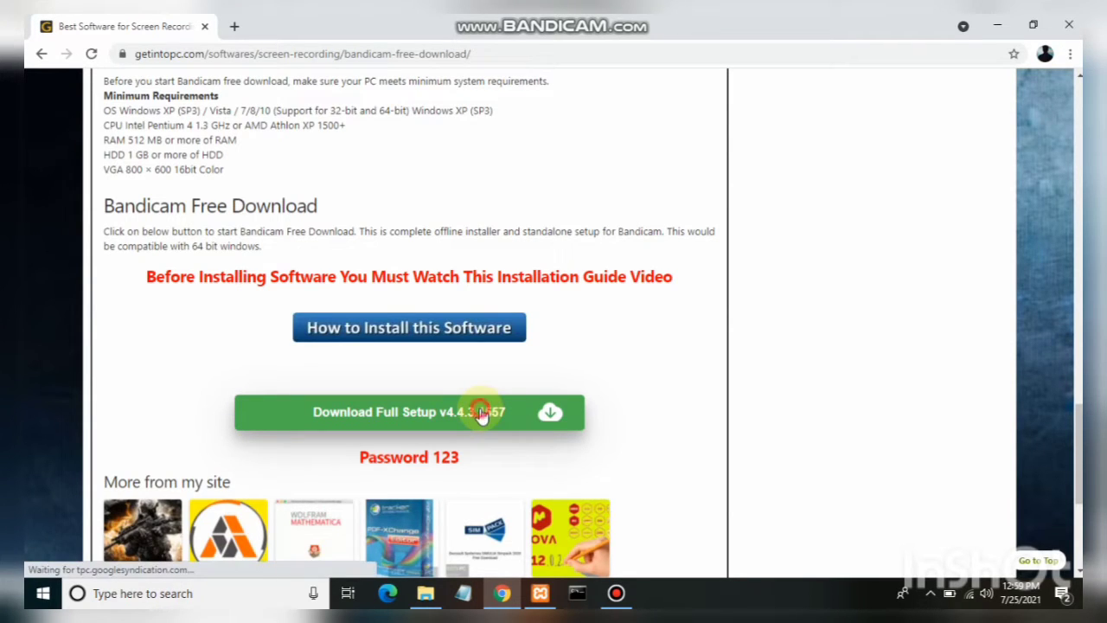
left_click(121, 26)
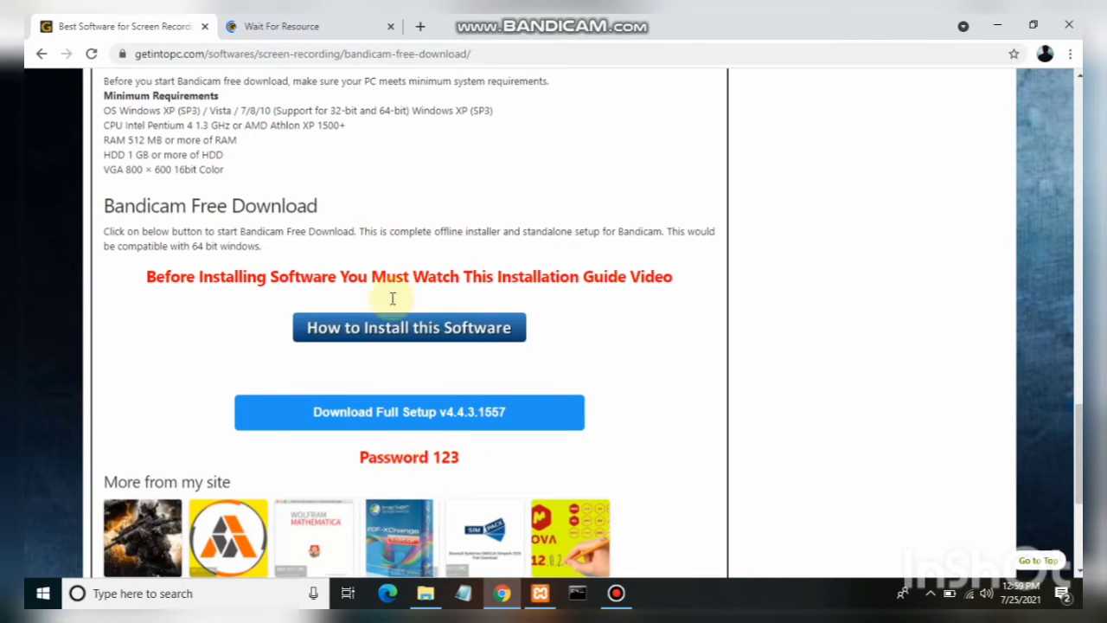
left_click(293, 24)
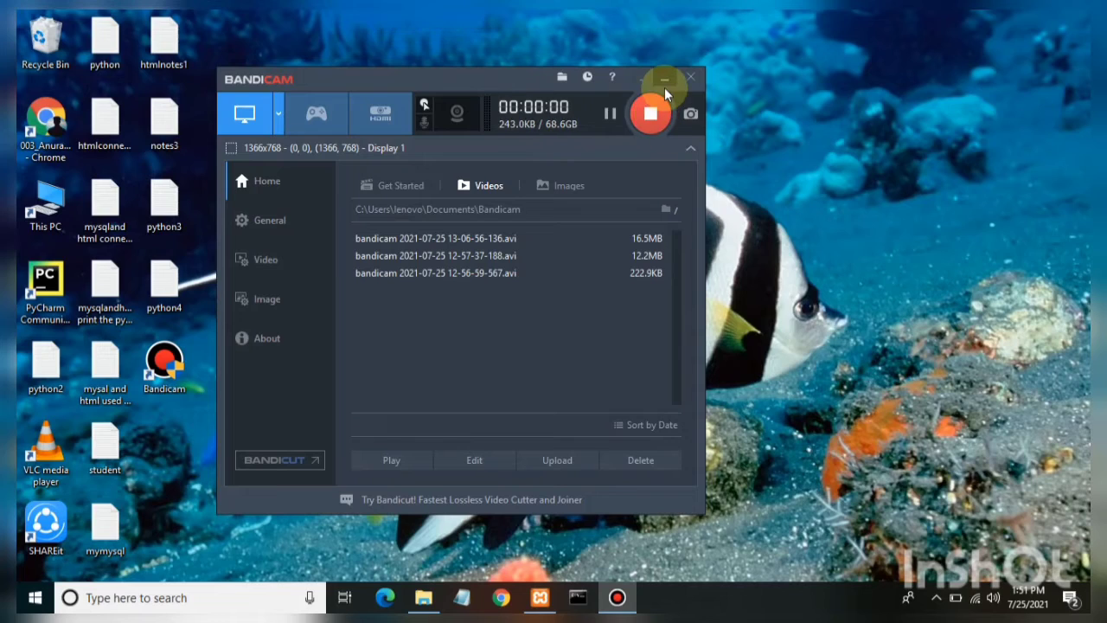
Minimize the recorder window and switch to the Downloads folder in File Explorer
left_click(665, 88)
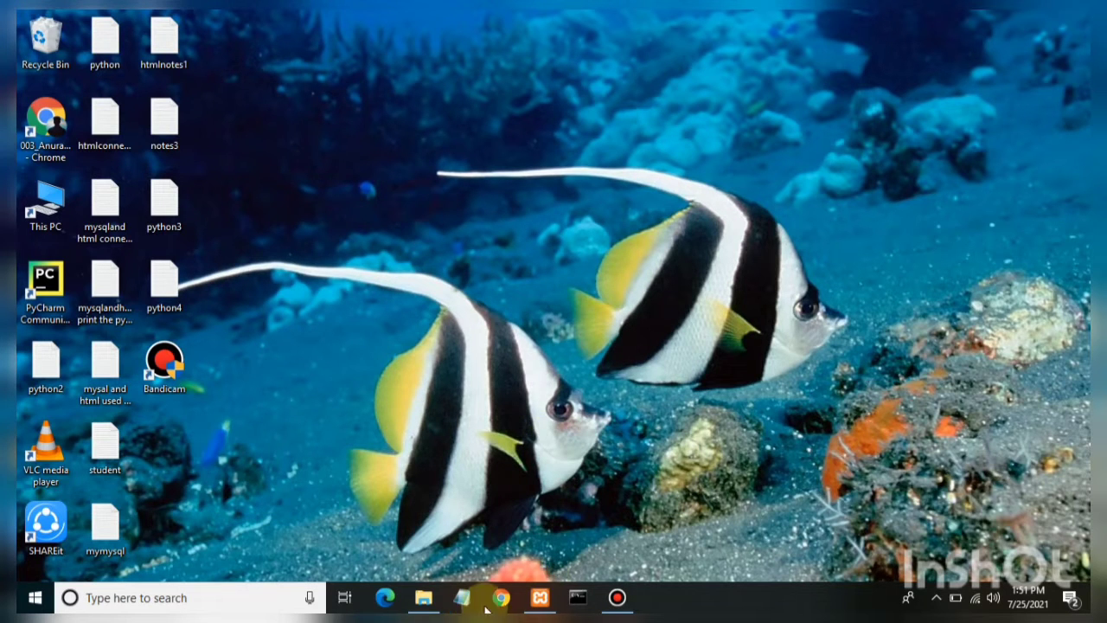
left_click(419, 602)
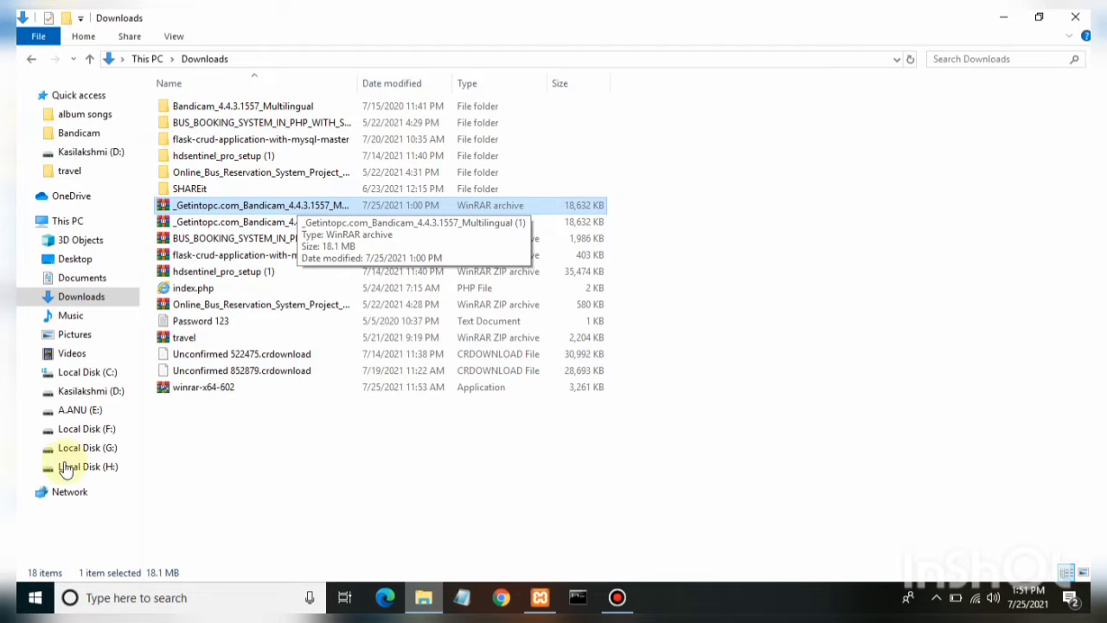
left_click(34, 597)
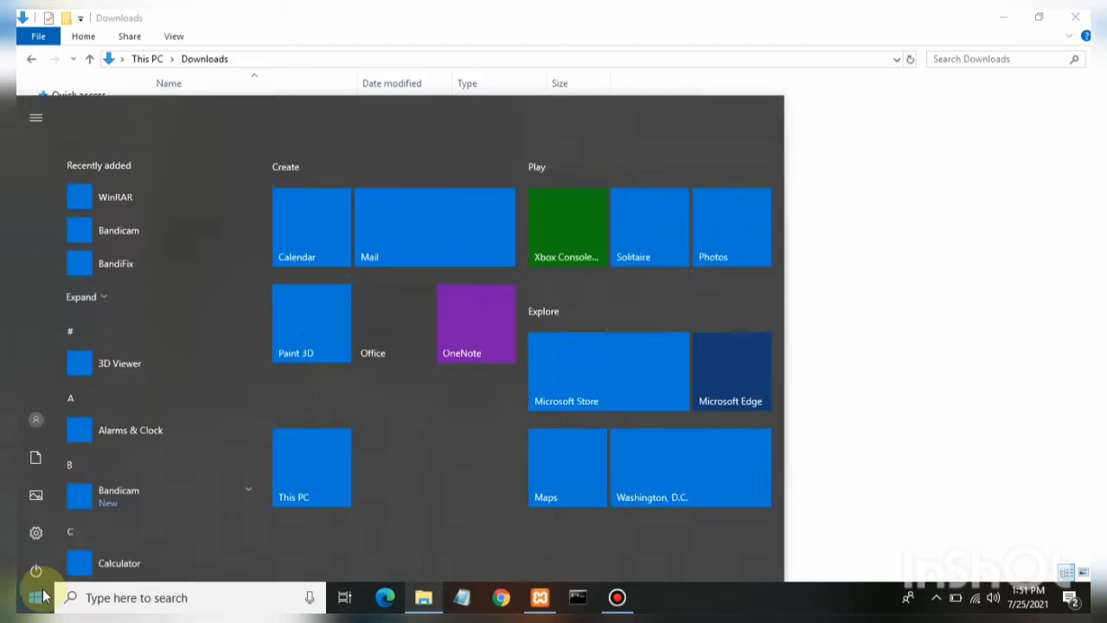
type("w")
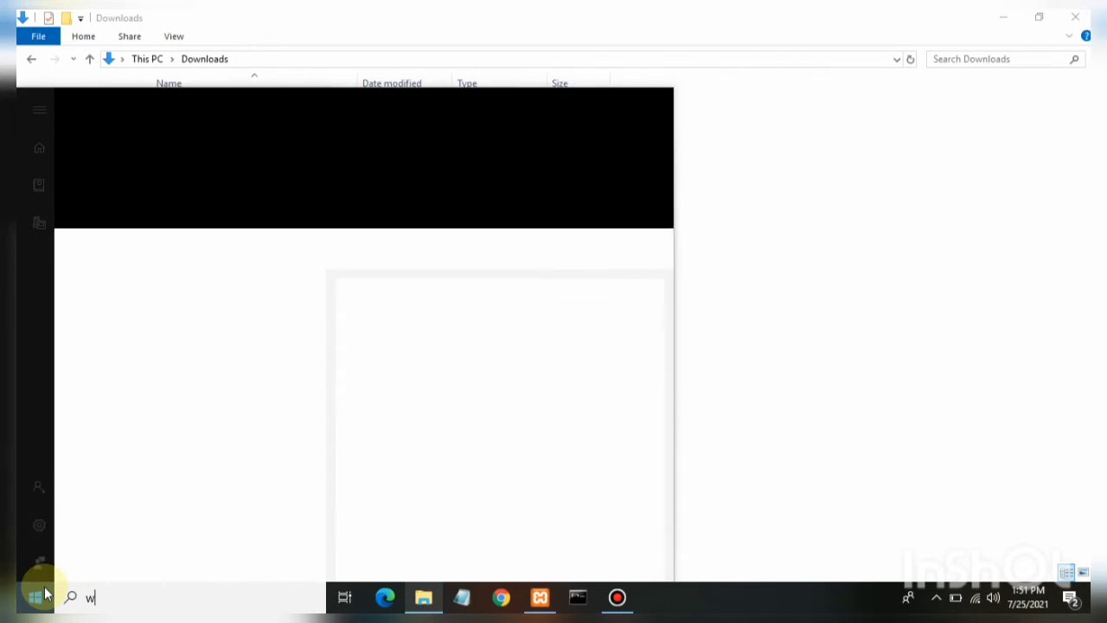
key("BackSpace")
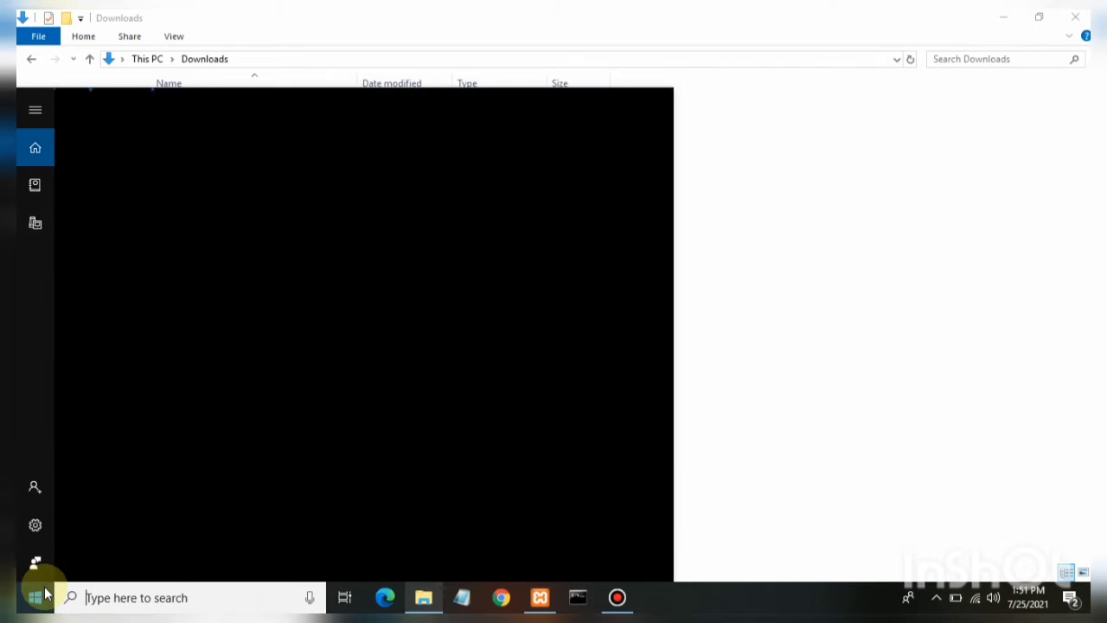
type("defe")
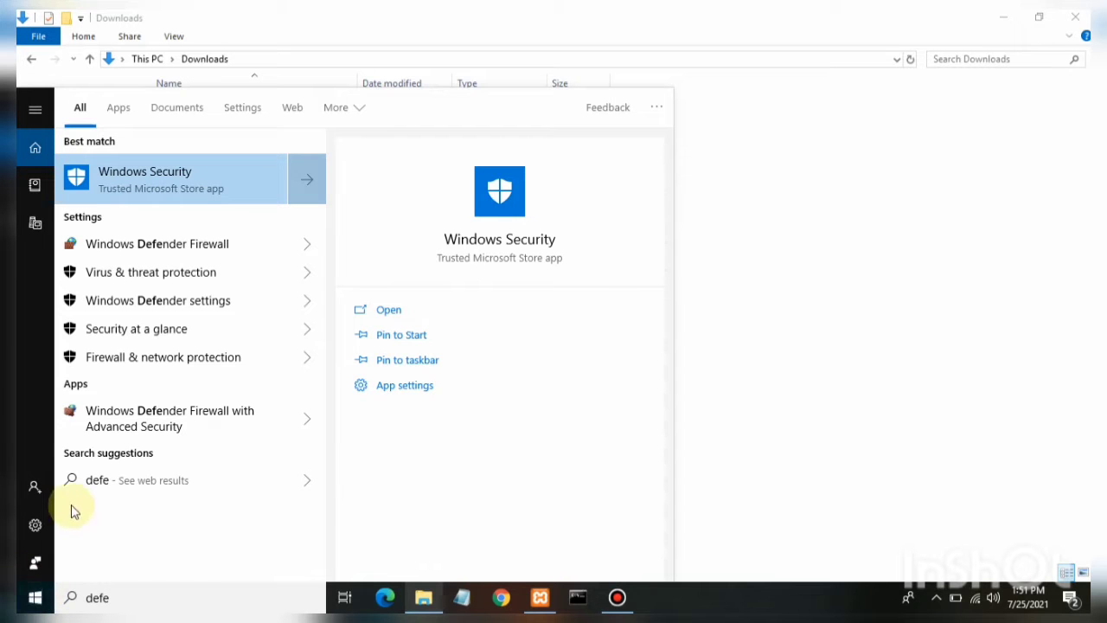
left_click(154, 244)
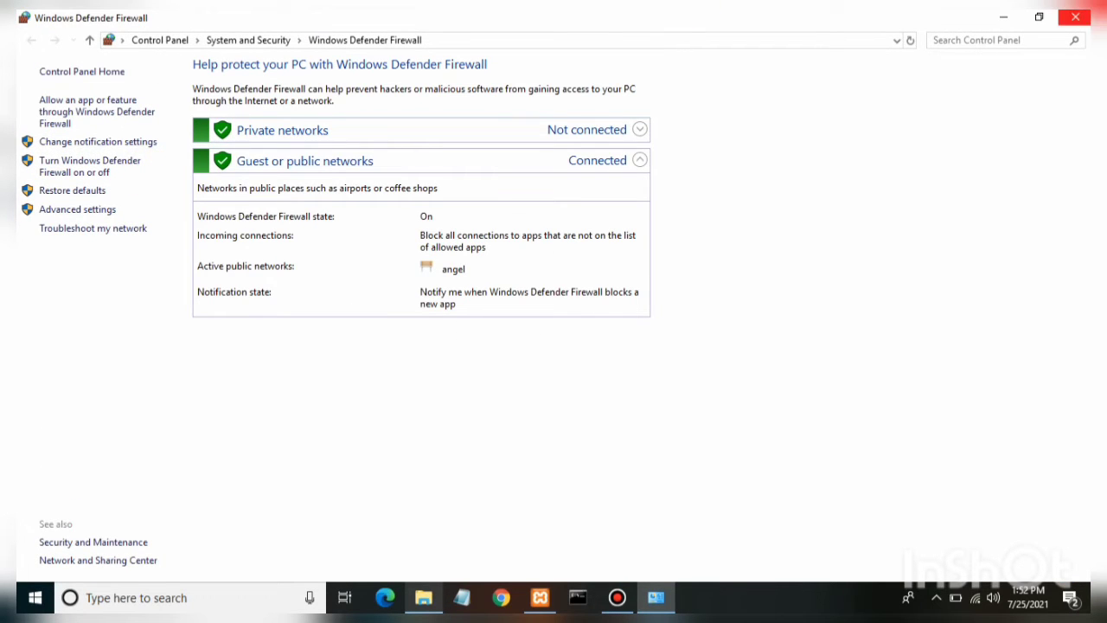
left_click(1075, 18)
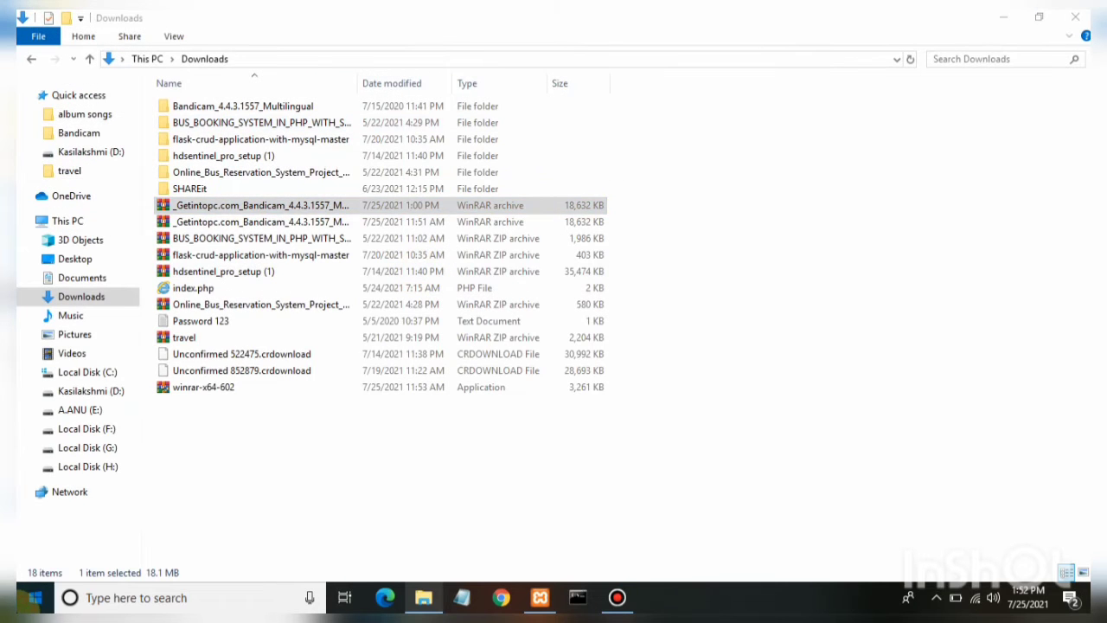
Search Windows Settings for "def" and open the Windows Defender settings to reach the Windows Security page
left_click(35, 597)
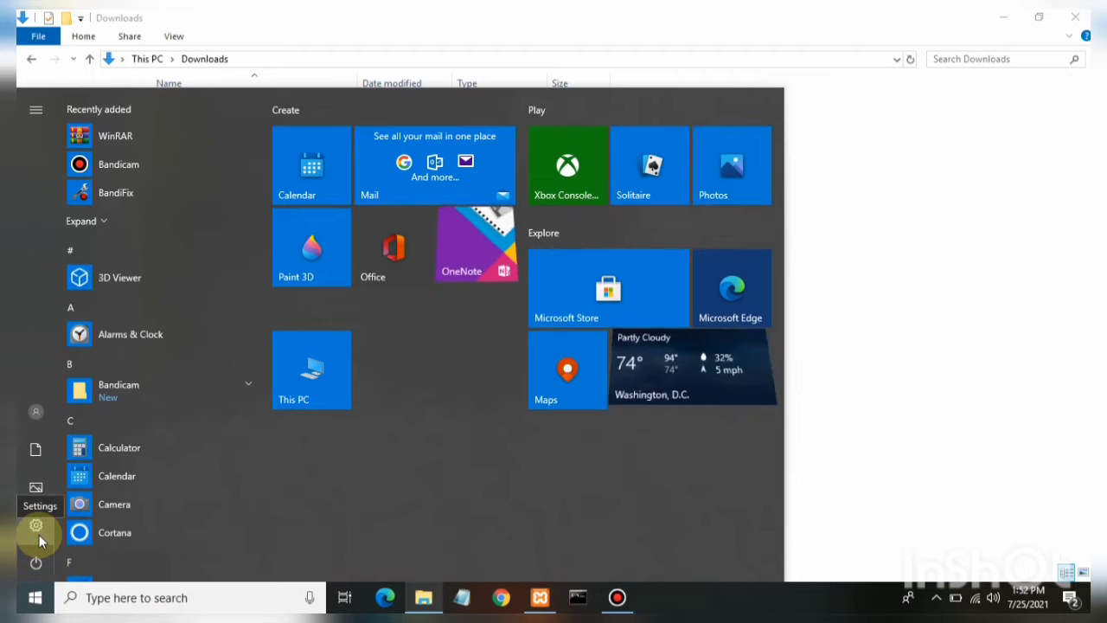
left_click(36, 528)
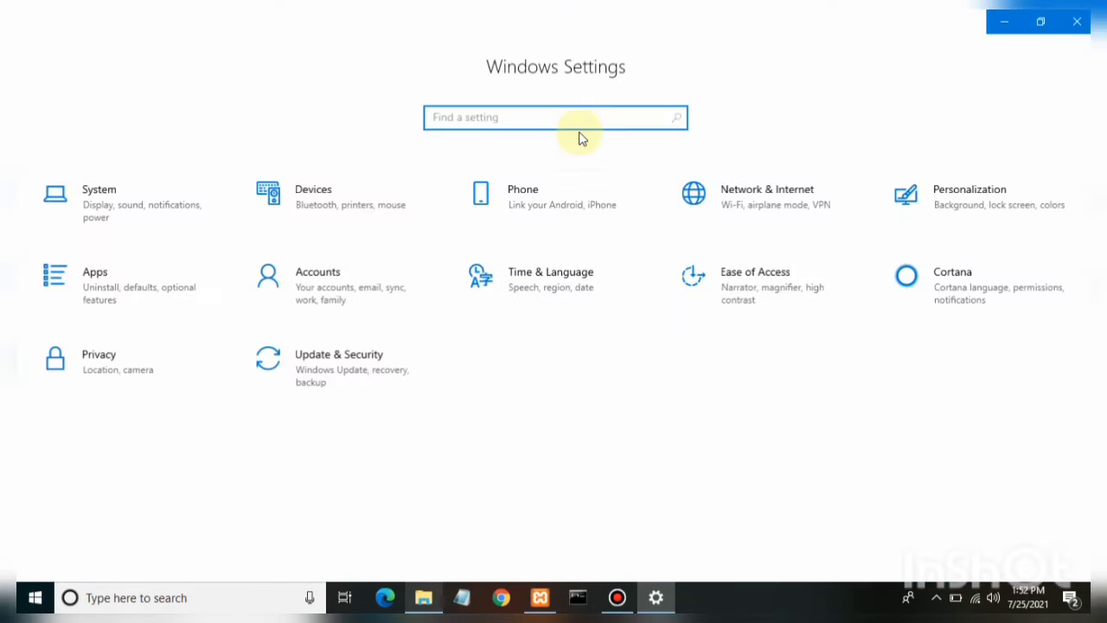
left_click(559, 116)
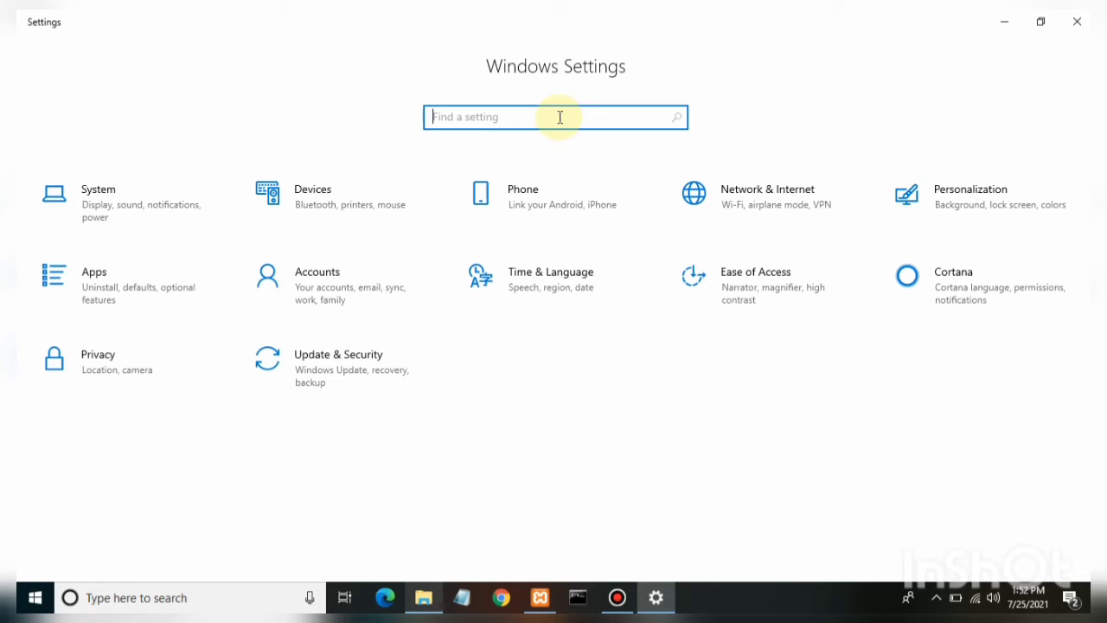
type("def")
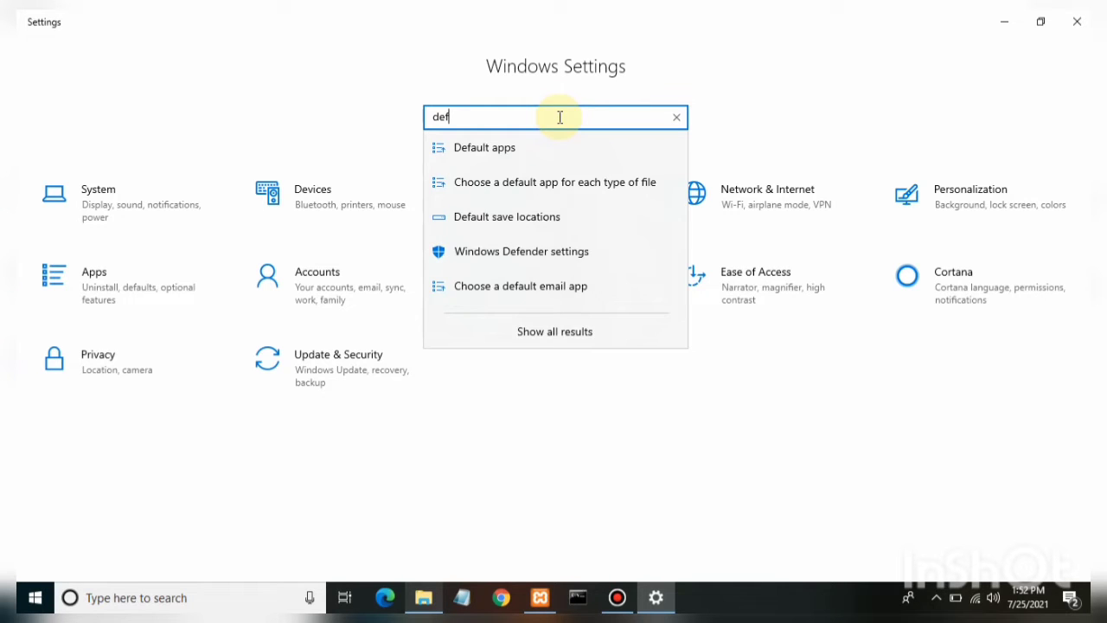
left_click(524, 252)
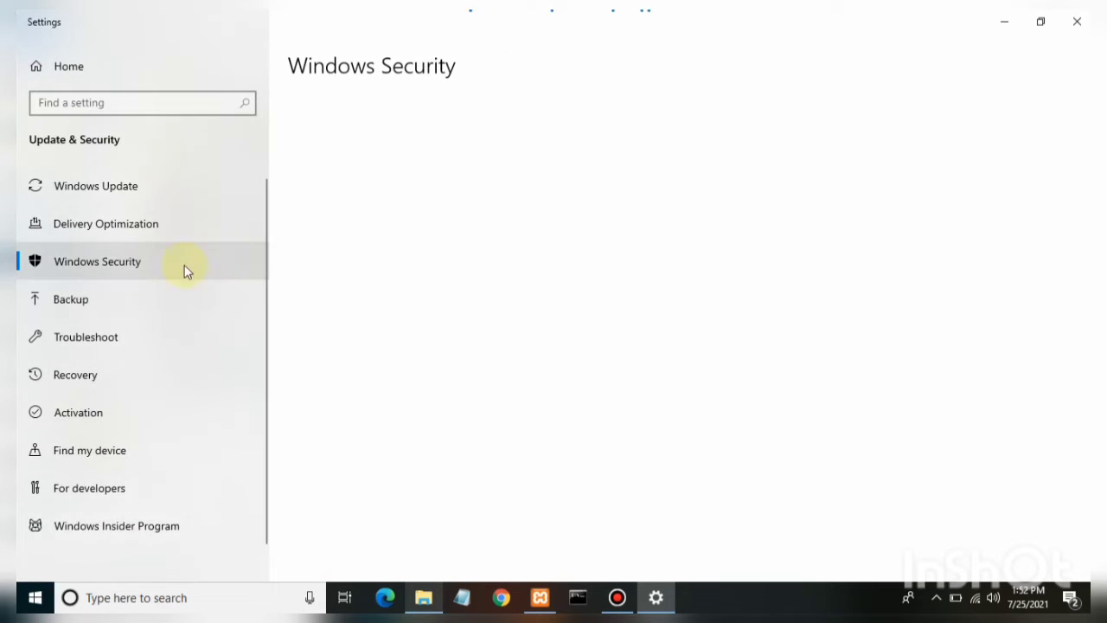
left_click(91, 265)
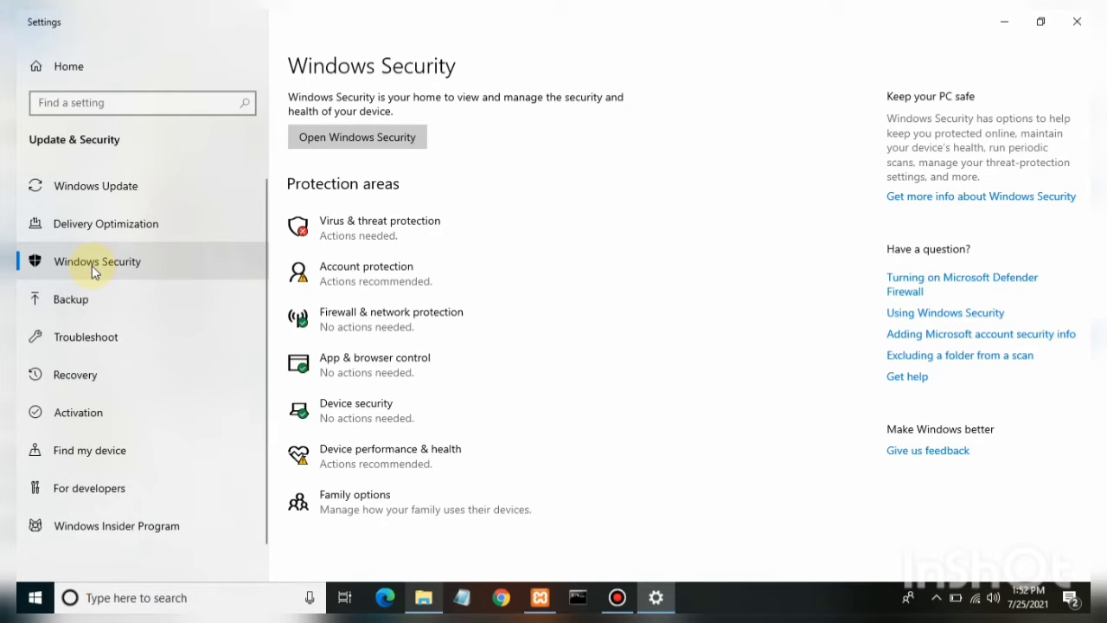
left_click(91, 265)
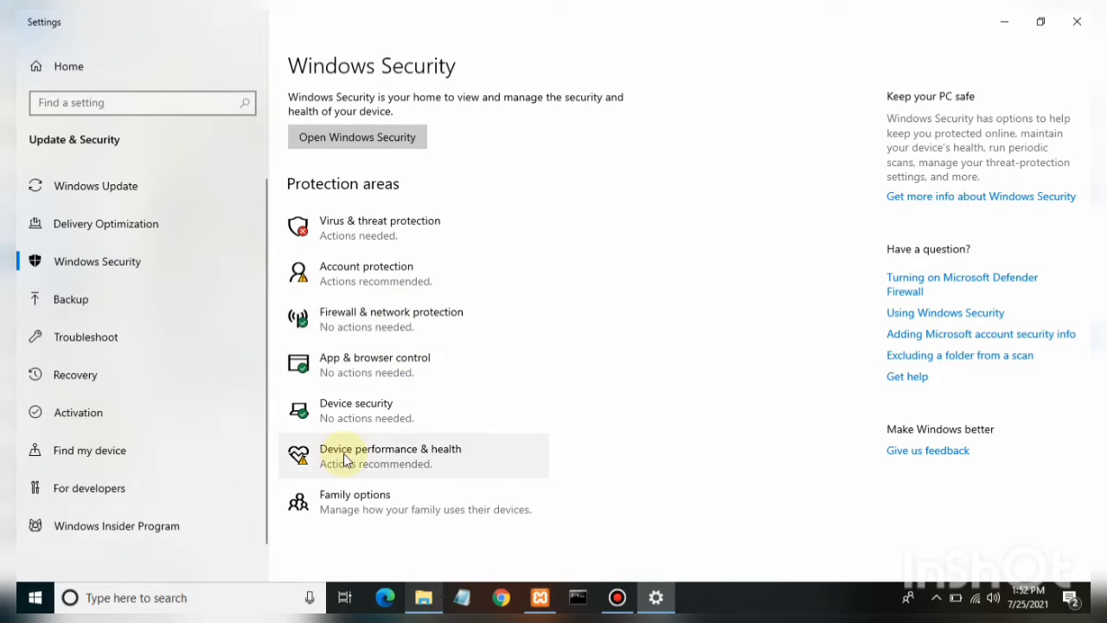
Check the real-time protection, cloud-delivered protection and automatic sample submission switches in the Virus & threat protection settings
left_click(344, 410)
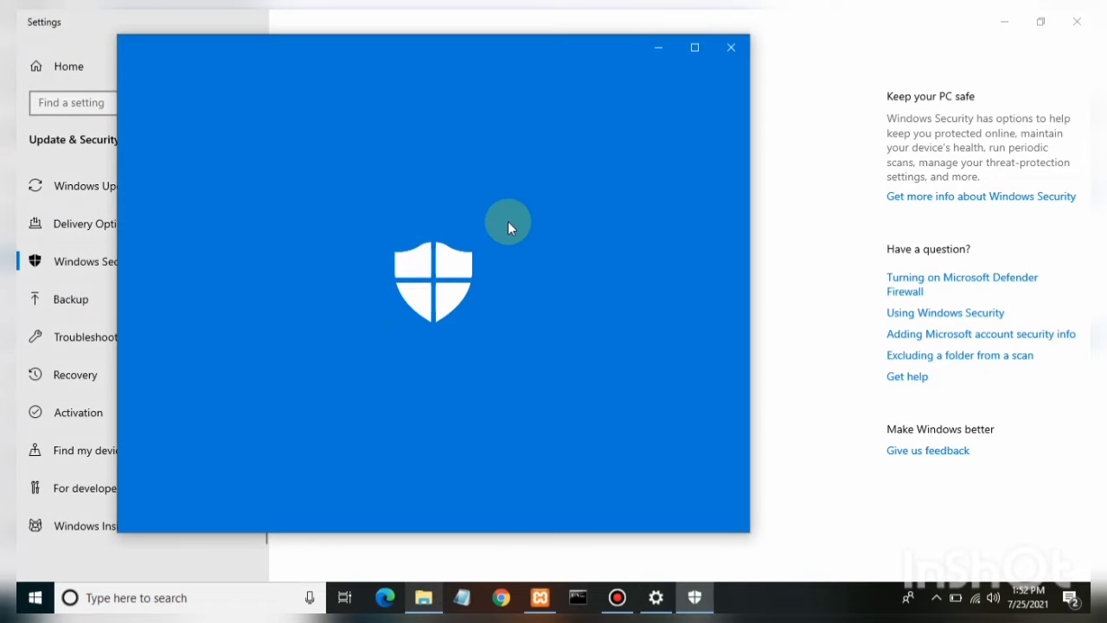
scroll(644, 127, "down", 1)
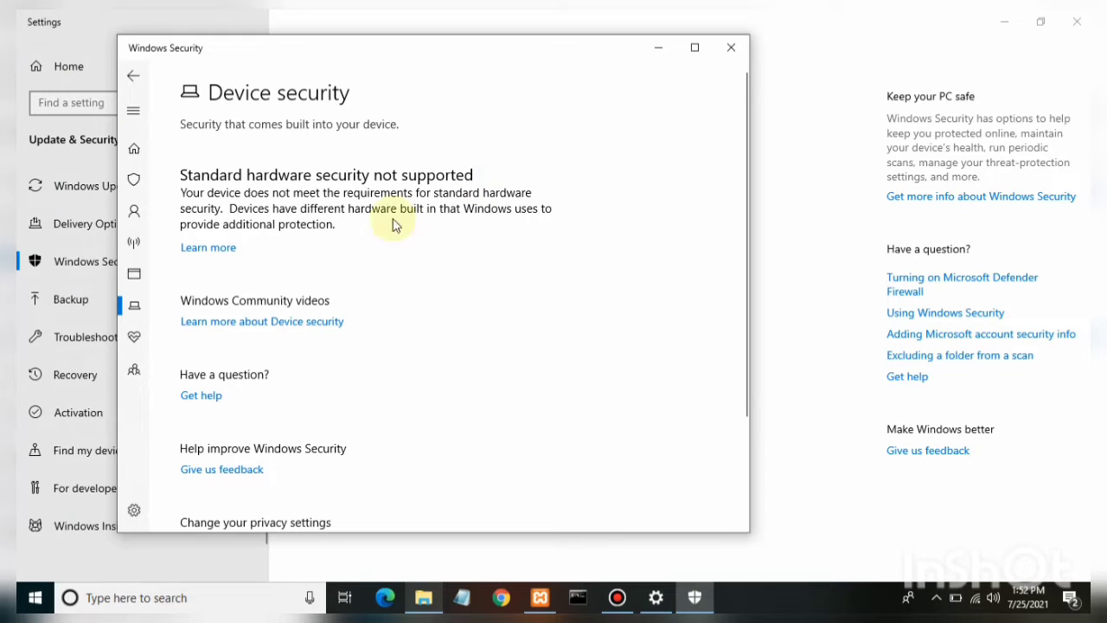
left_click(144, 193)
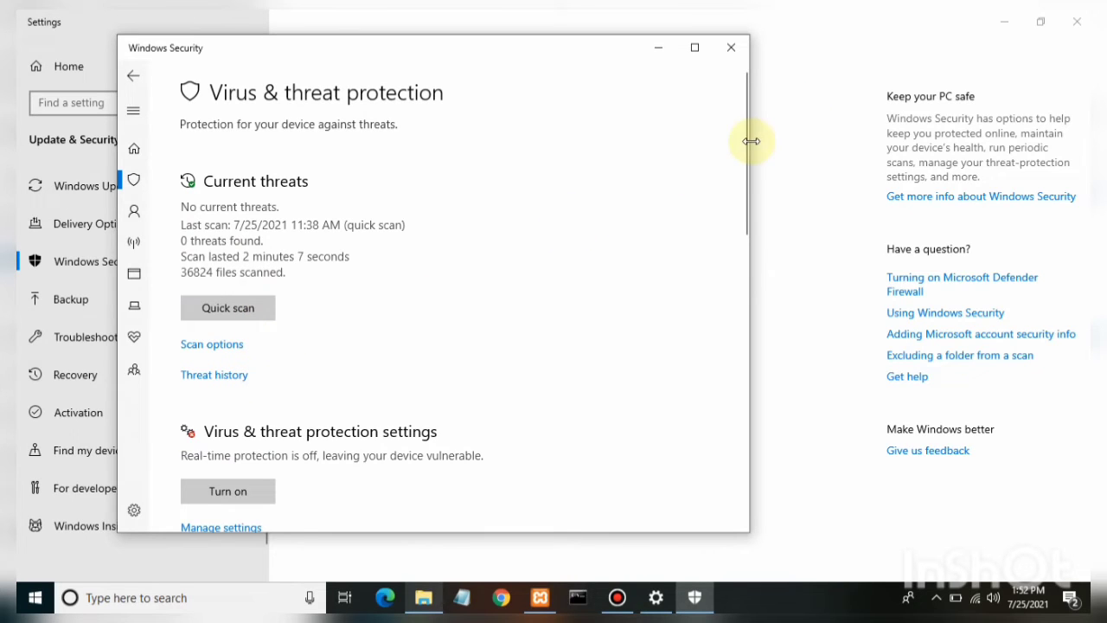
left_click_drag(746, 138, 741, 205)
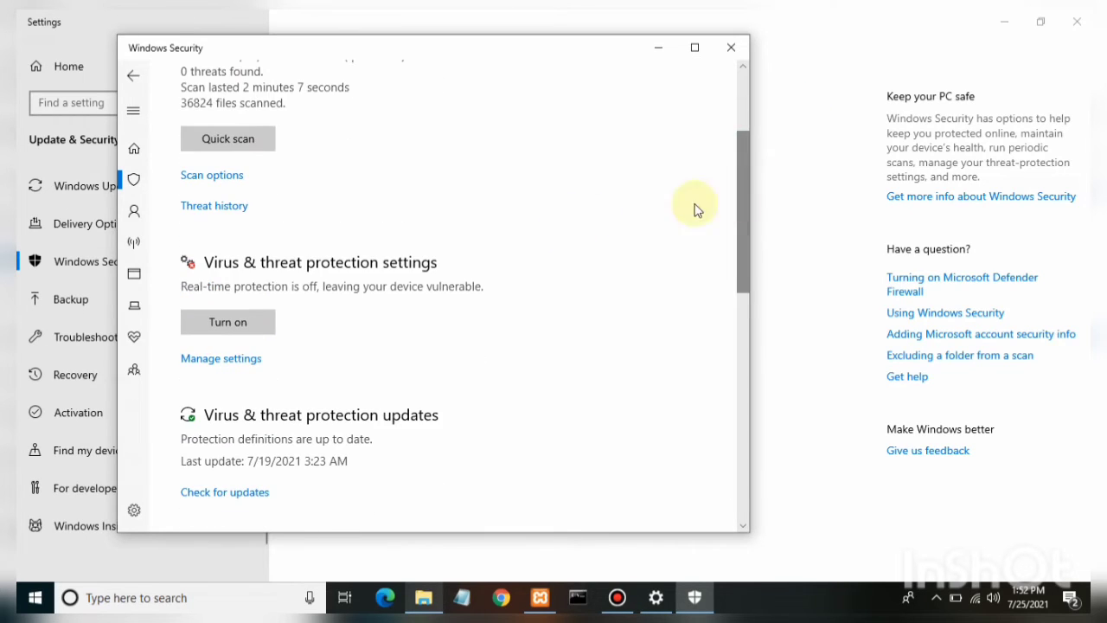
left_click(239, 367)
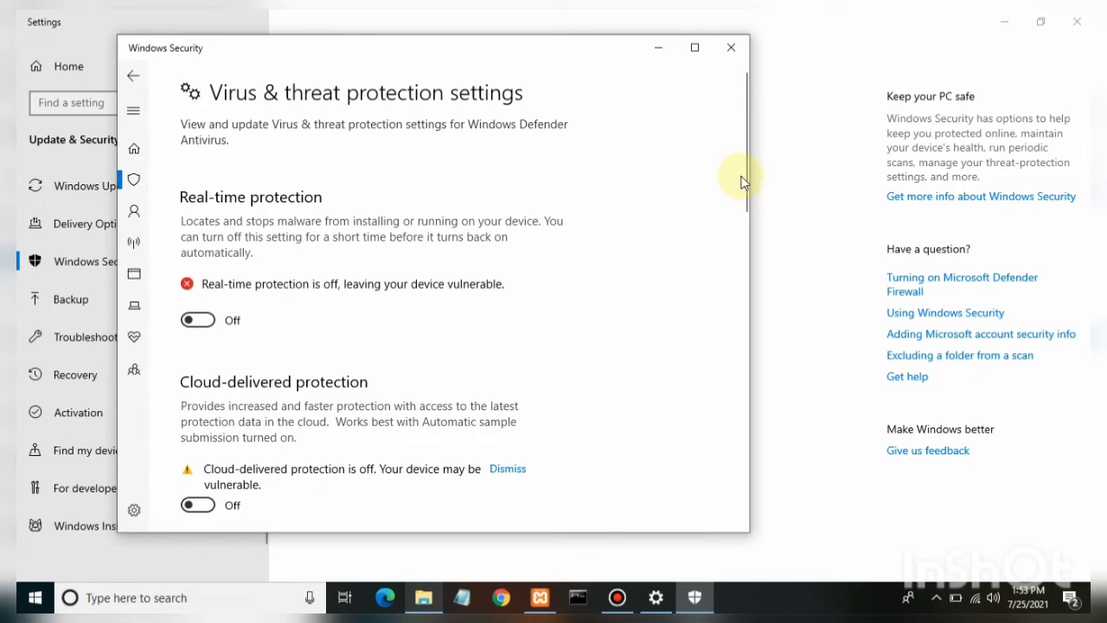
left_click_drag(741, 182, 740, 328)
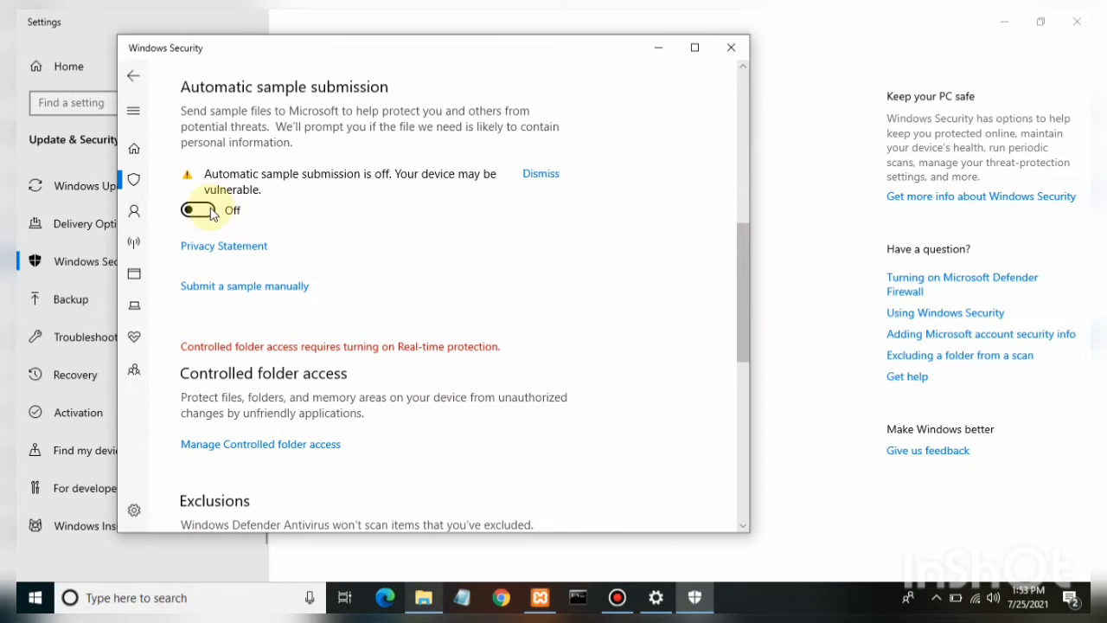
View the scan options under Virus & threat protection and close the Windows Security window
left_click(147, 178)
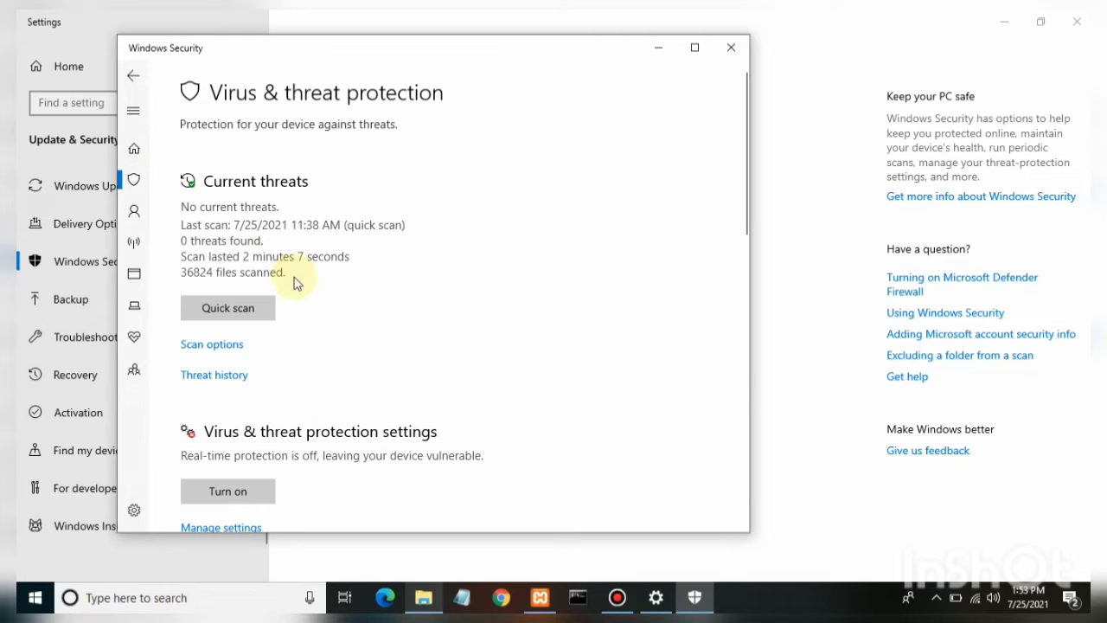
left_click(219, 346)
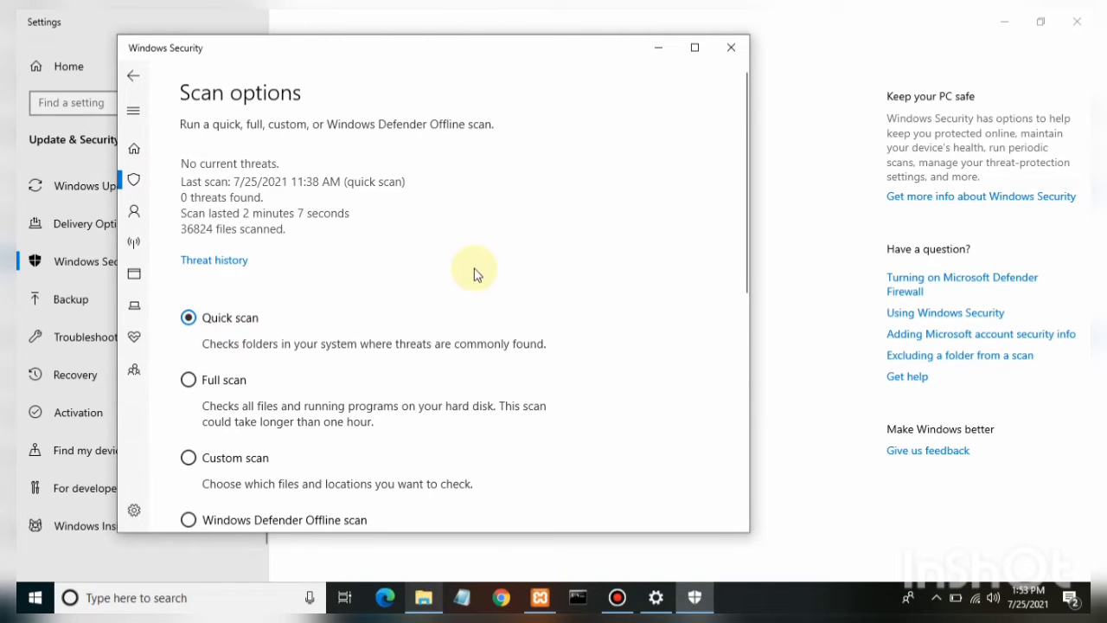
left_click(734, 49)
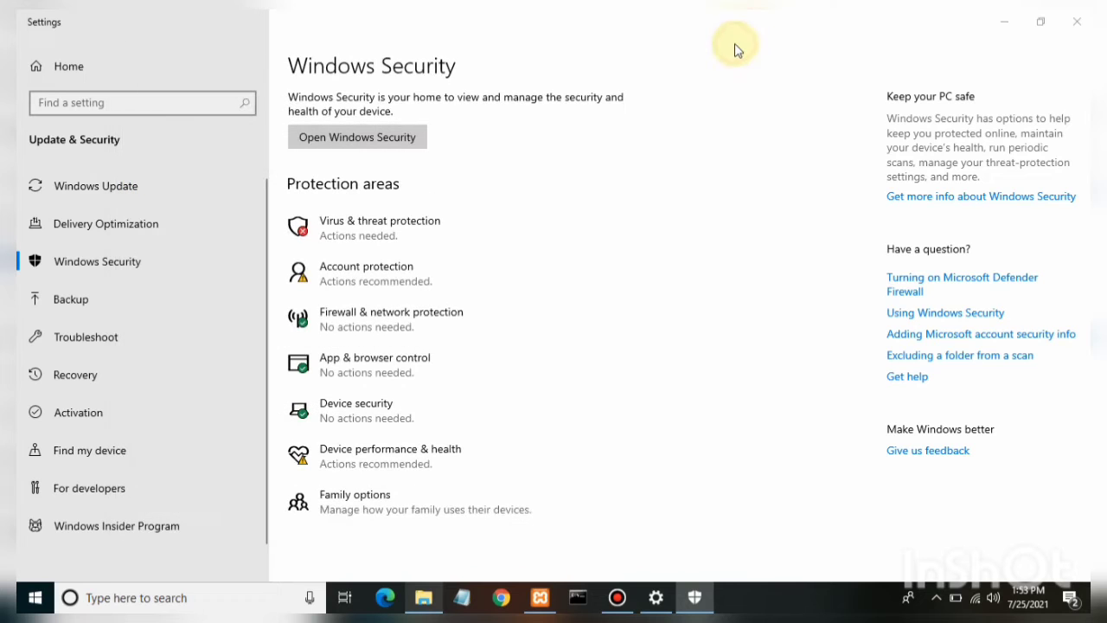
Close the Settings window and open the Bandicam_4.4.3.1557_Multilingual folder in Downloads
left_click(1077, 21)
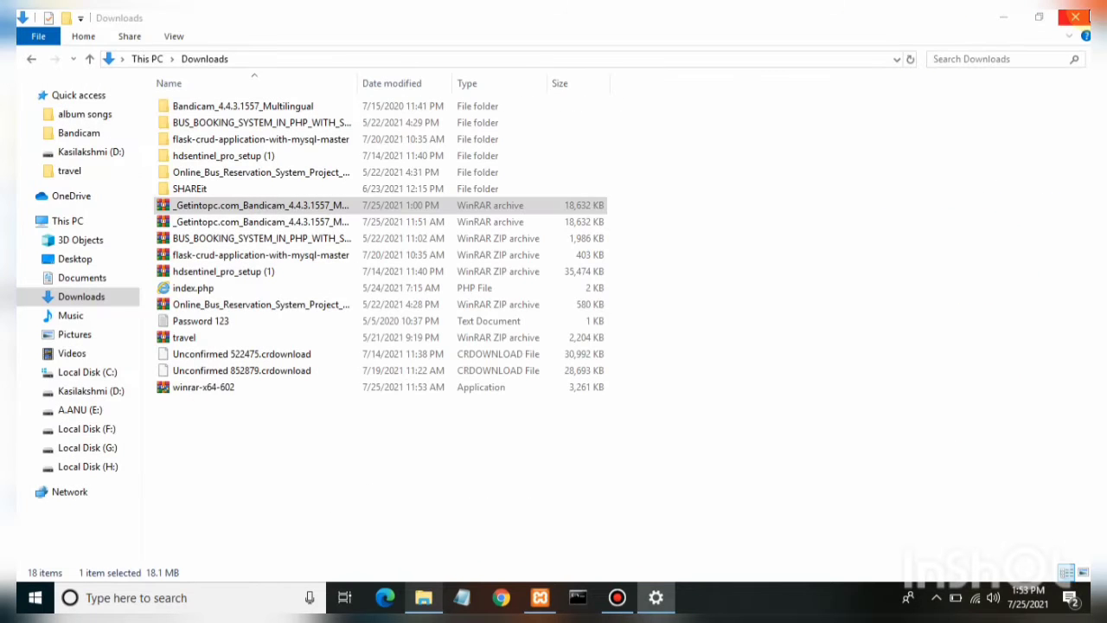
double_click(220, 109)
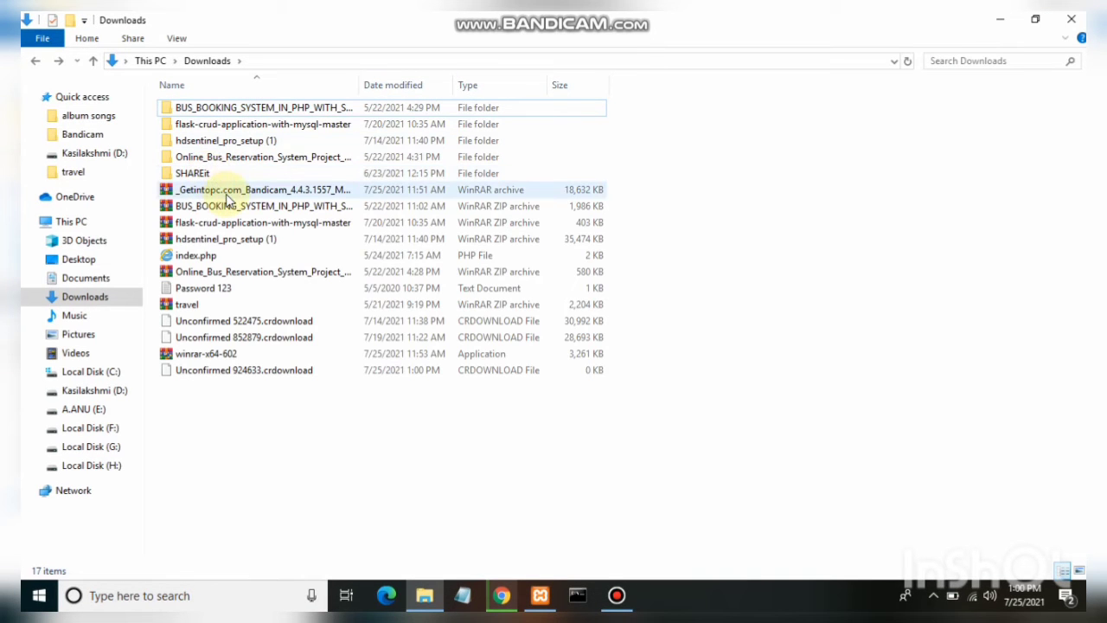
Extract the _Getintopc.com_Bandicam_4.4.3.1557_Multilingual archive into Downloads, entering the archive password and replacing all existing files
left_click(228, 192)
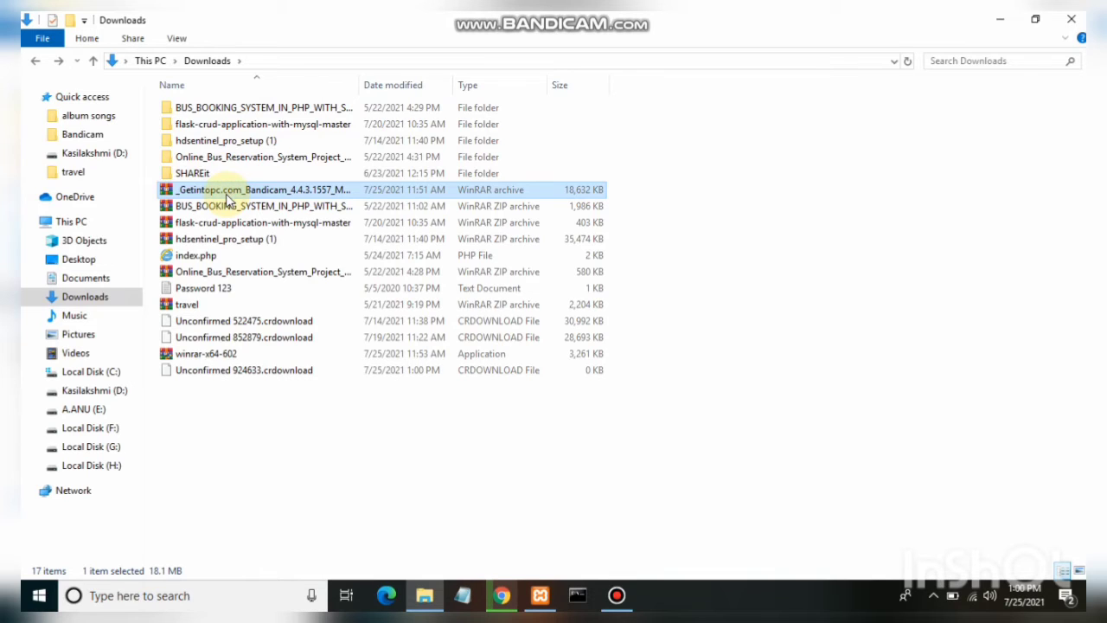
right_click(227, 197)
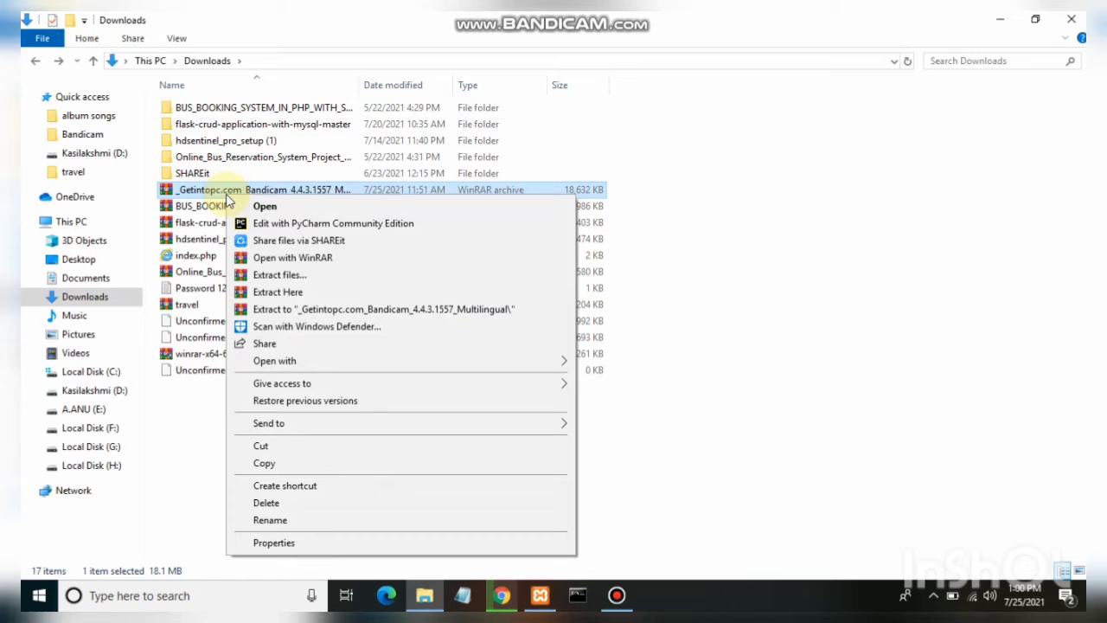
left_click(287, 291)
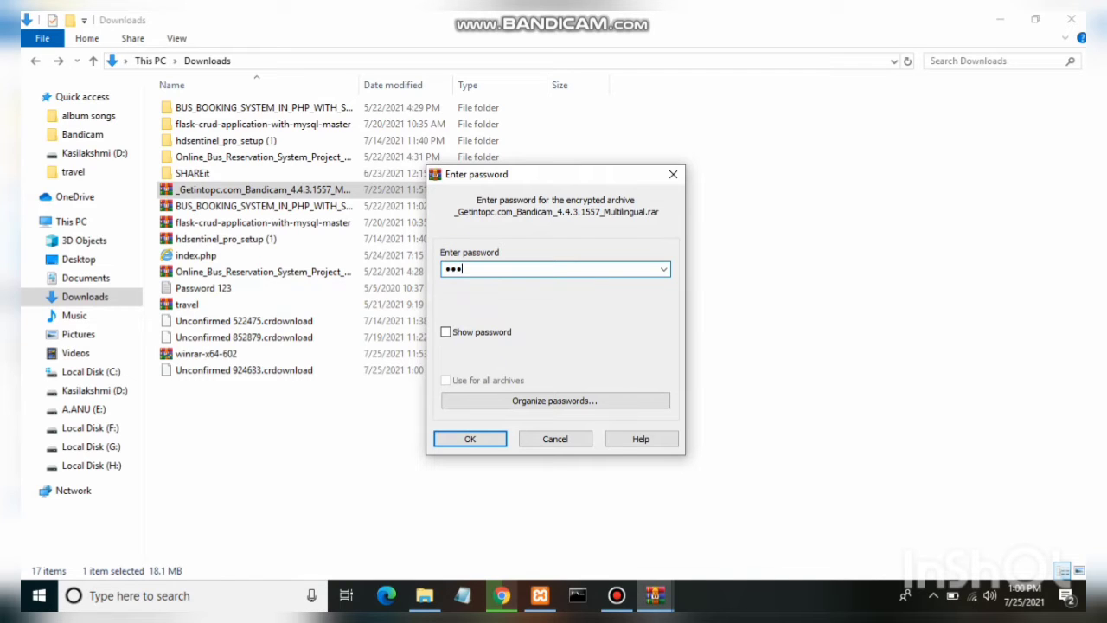
left_click(469, 438)
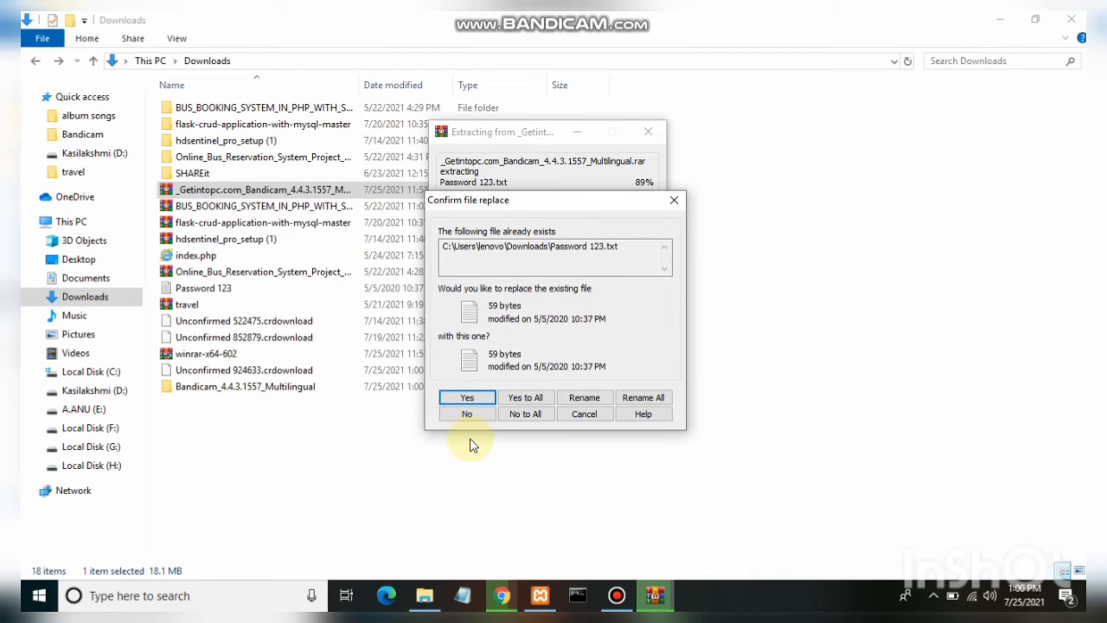
left_click(513, 397)
Start bdcamsetup from the inner Bandicam_4.4.3.1557_Multilingual folder and choose English as the installer language
double_click(297, 387)
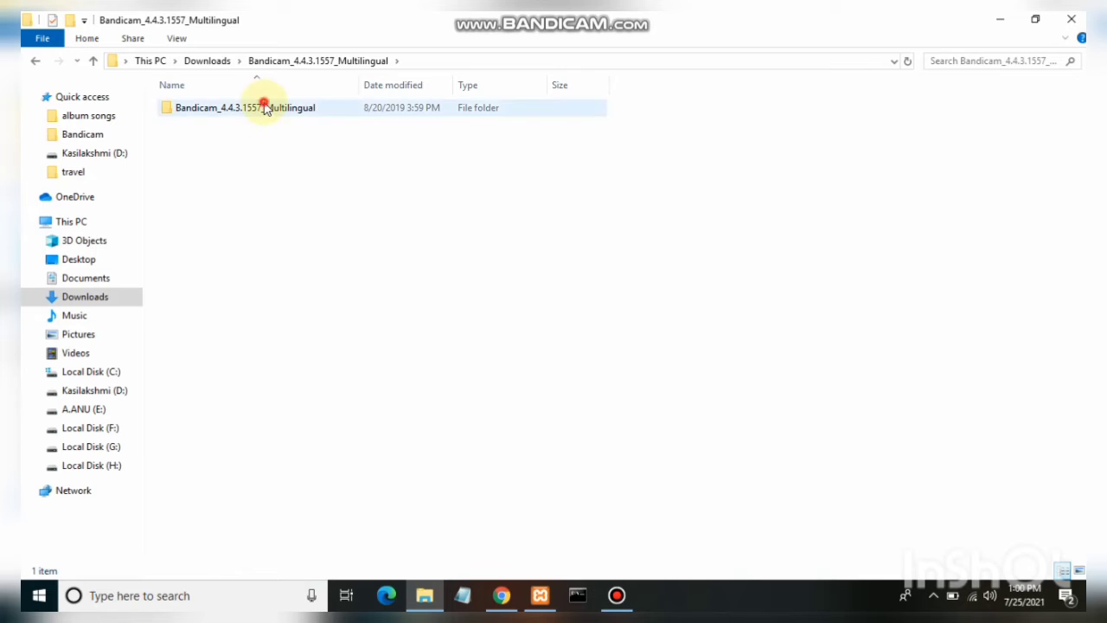
double_click(263, 108)
left_click(224, 131)
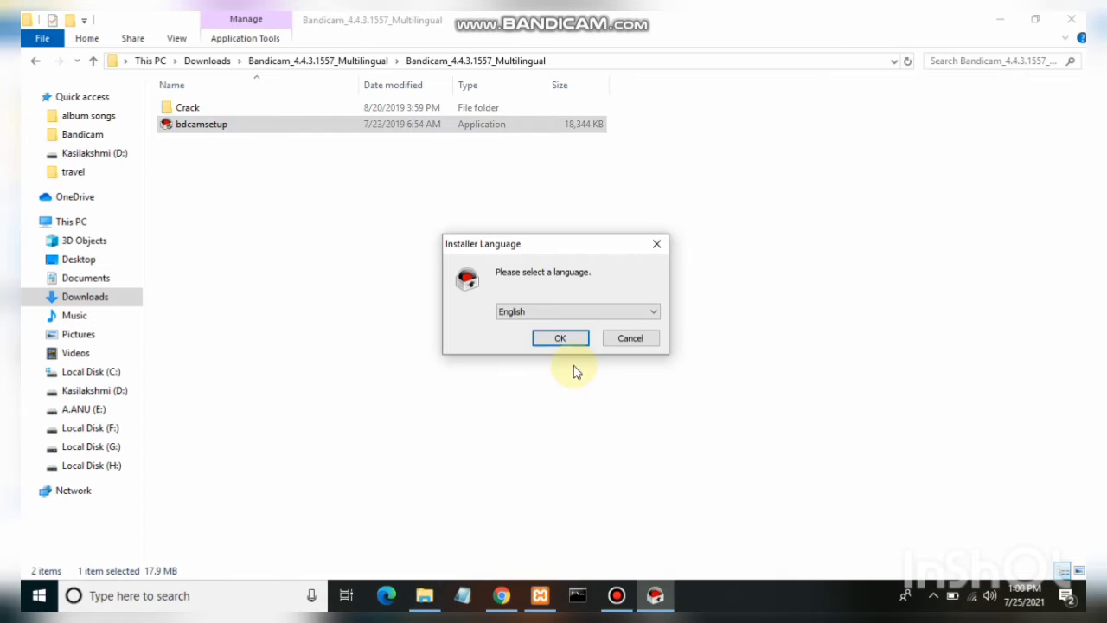
left_click(563, 339)
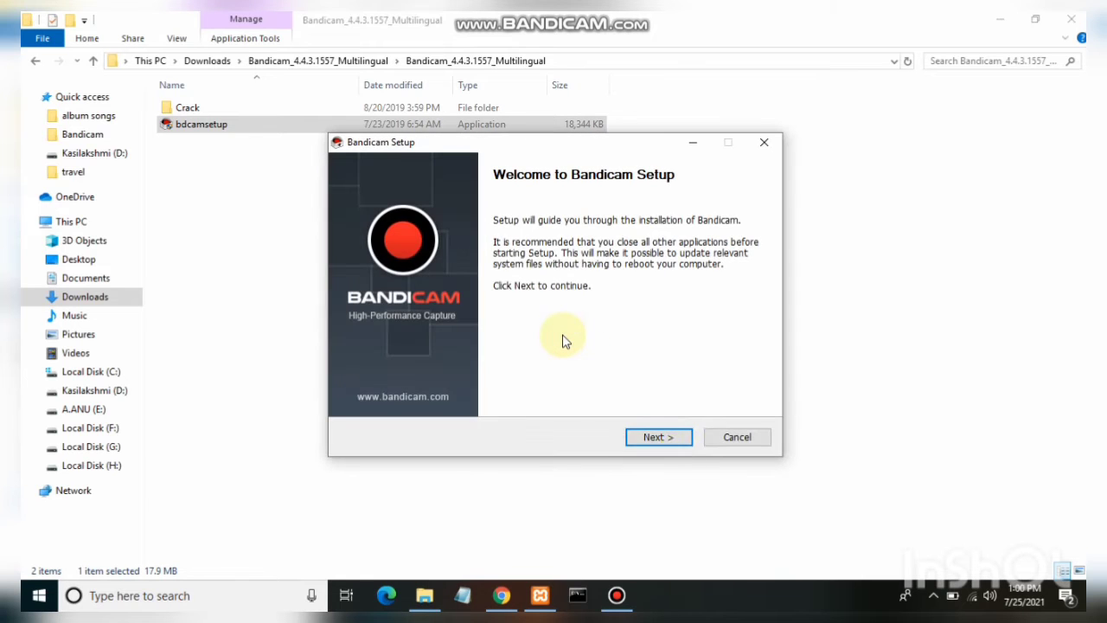
Accept the license agreement and install Bandicam in C:\Program Files (x86)\Bandicam
left_click(674, 435)
left_click(674, 436)
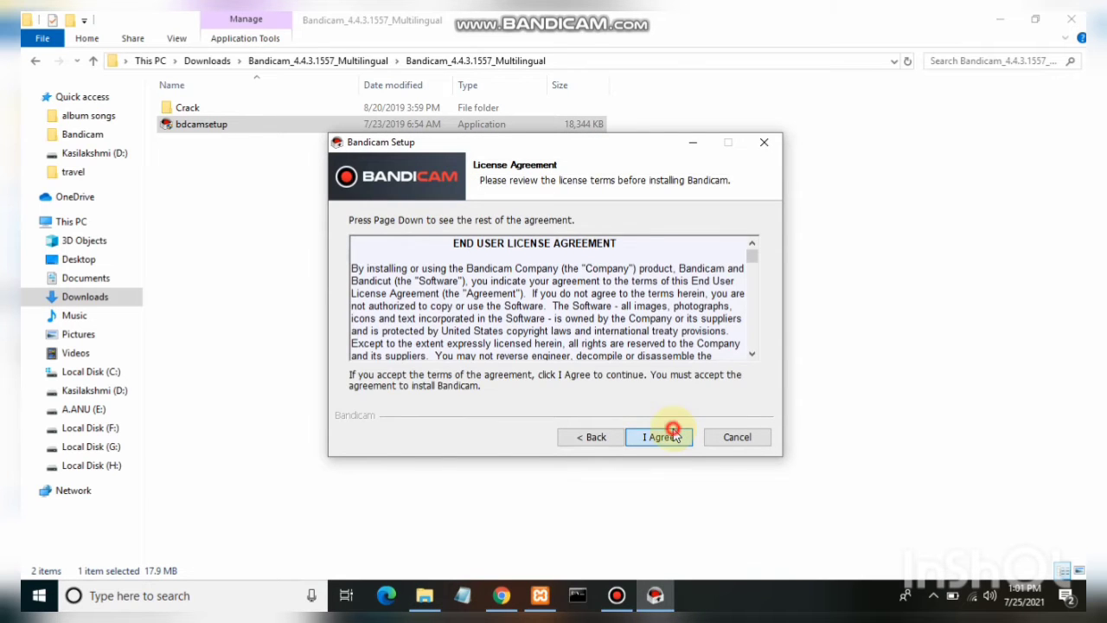
left_click(674, 436)
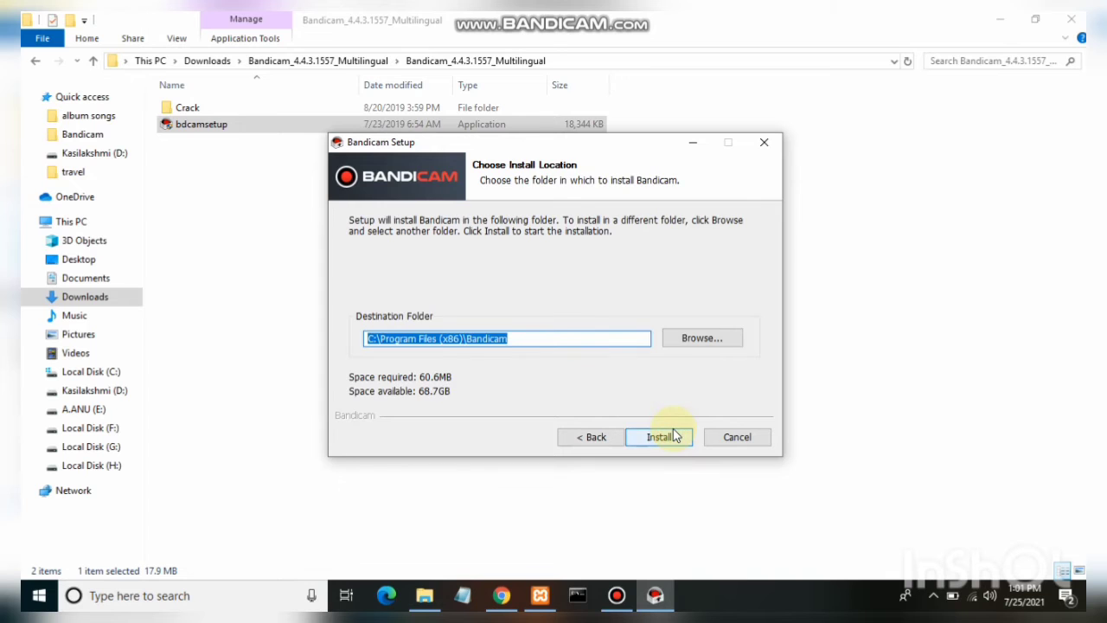
left_click(676, 436)
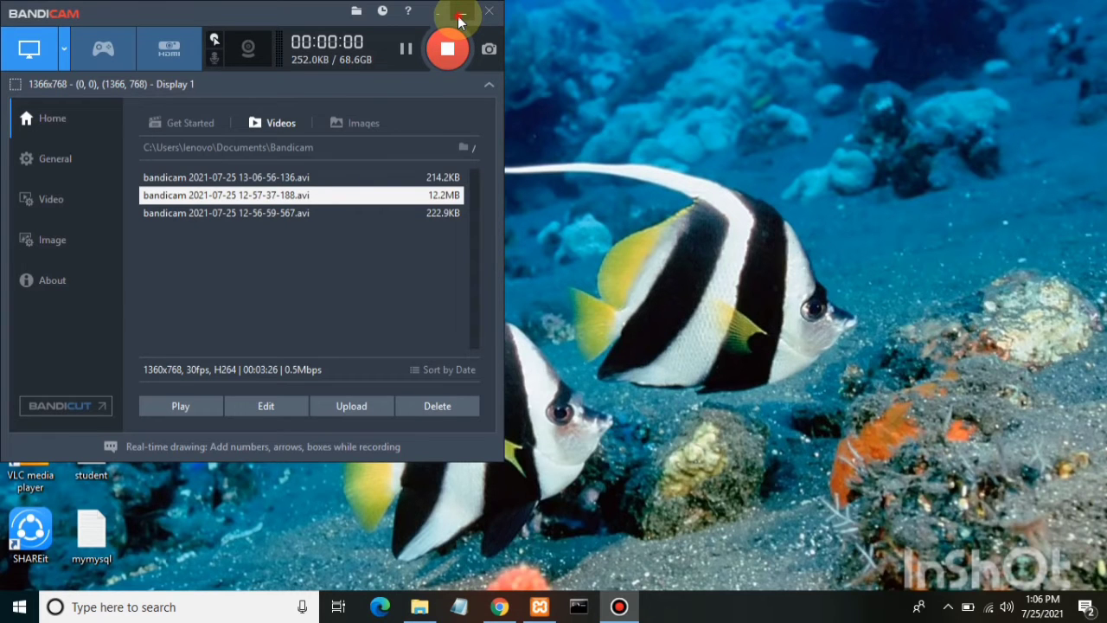
Minimize the recorder window and switch to the Downloads folder in File Explorer
left_click(460, 17)
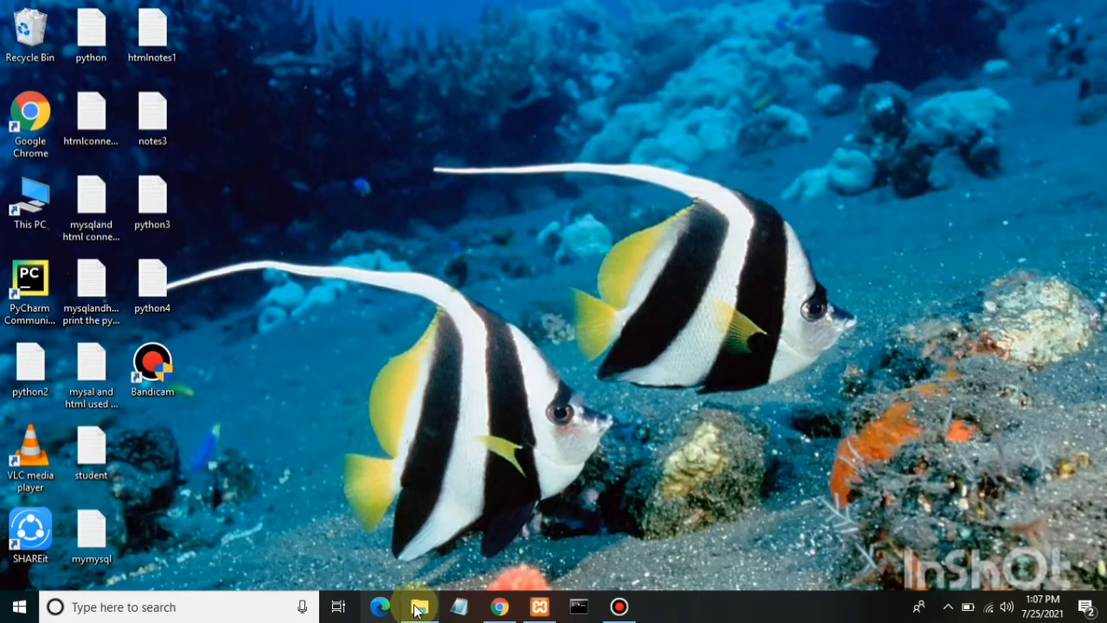
mouse_move(420, 606)
left_click(432, 532)
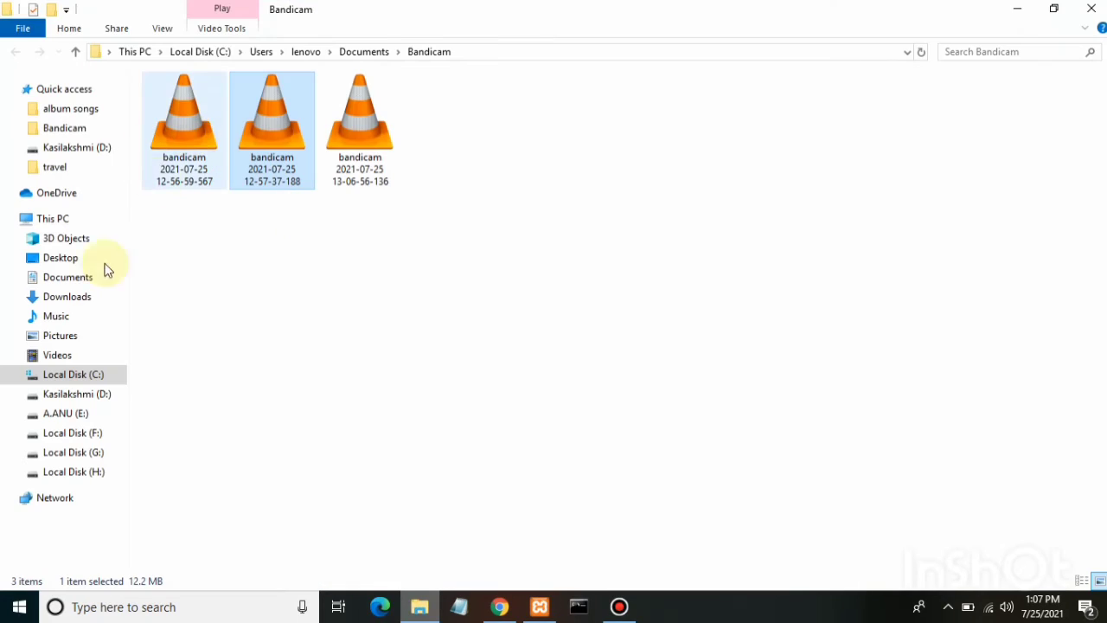
left_click(64, 218)
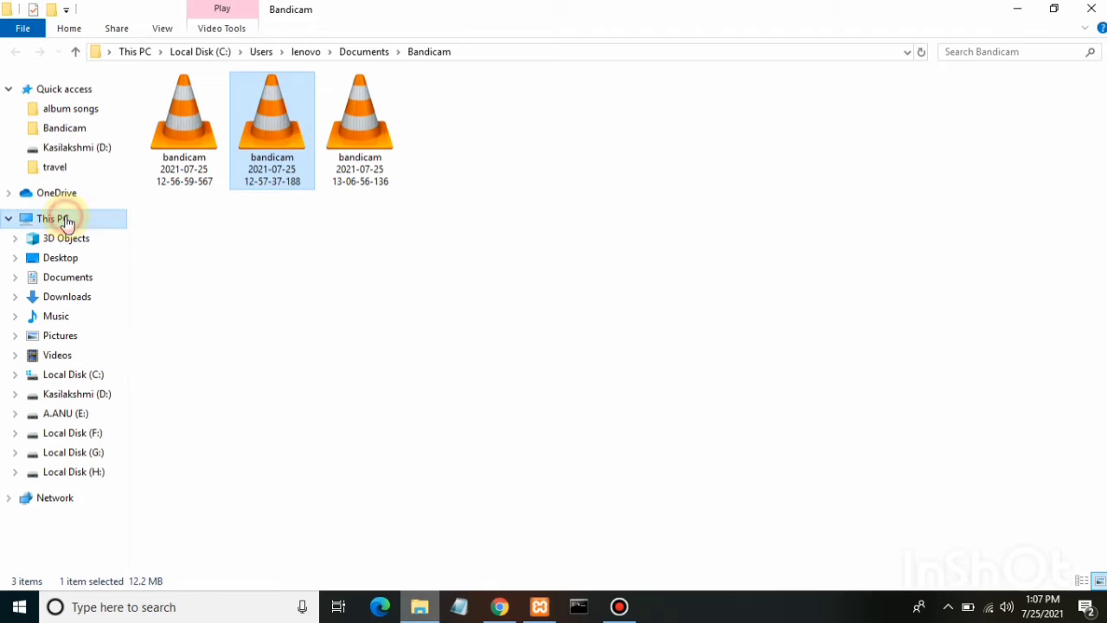
left_click(67, 296)
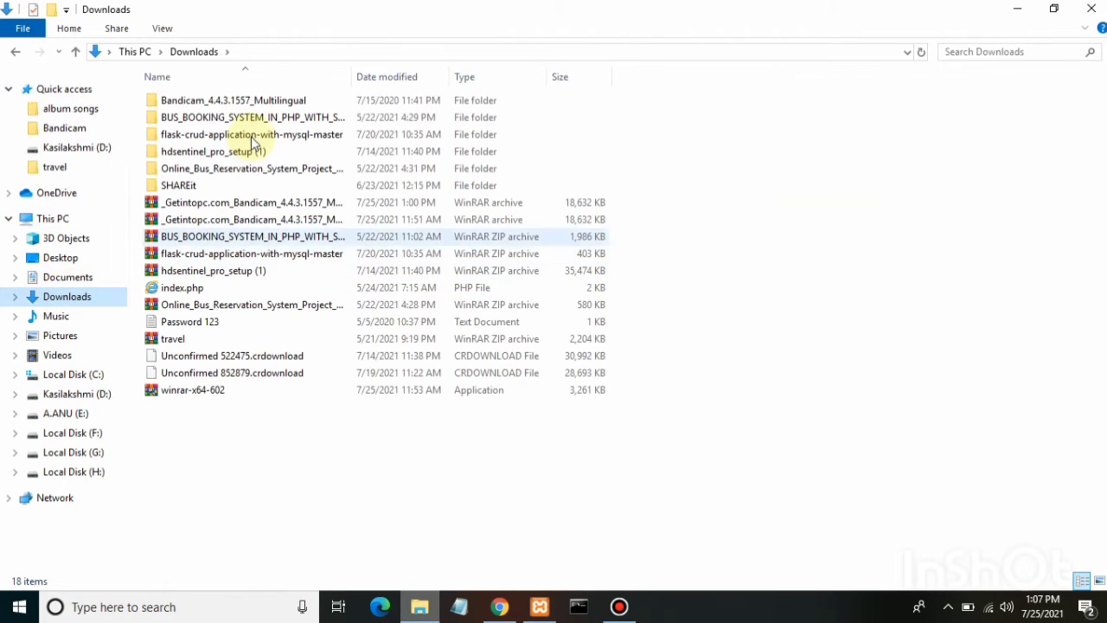
Open the Crack folder inside the nested Bandicam_4.4.3.1557_Multilingual folders
left_click(229, 97)
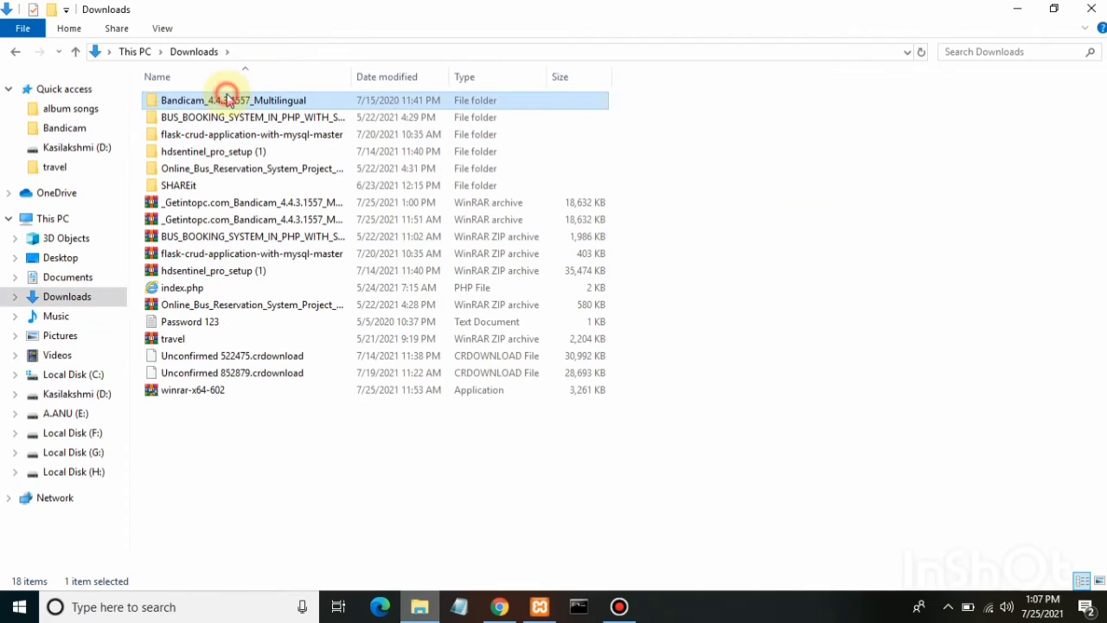
double_click(228, 97)
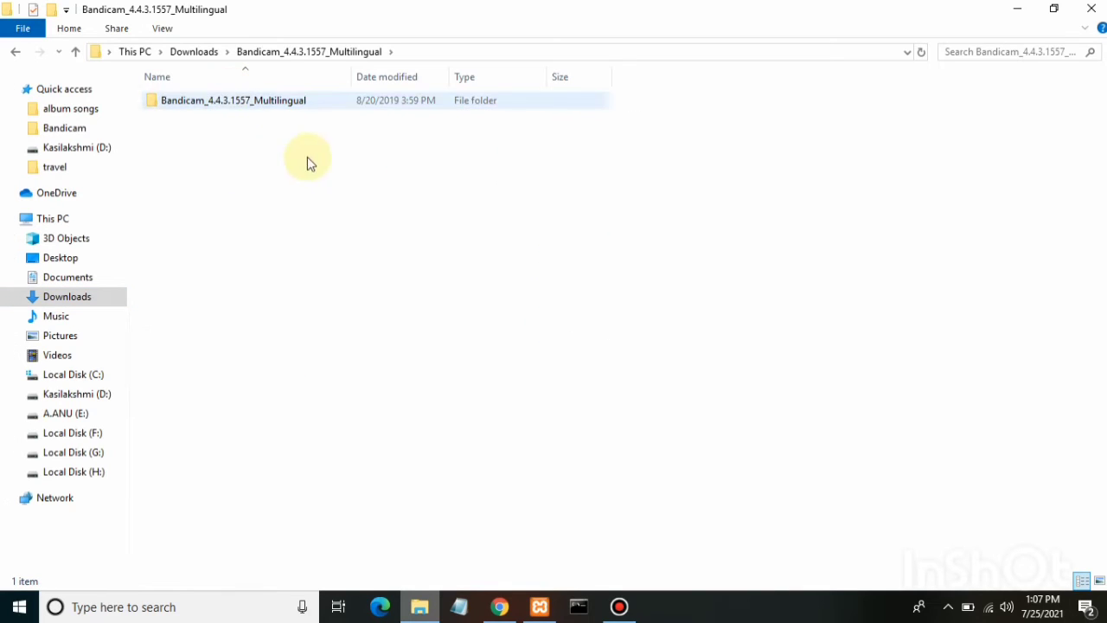
double_click(227, 98)
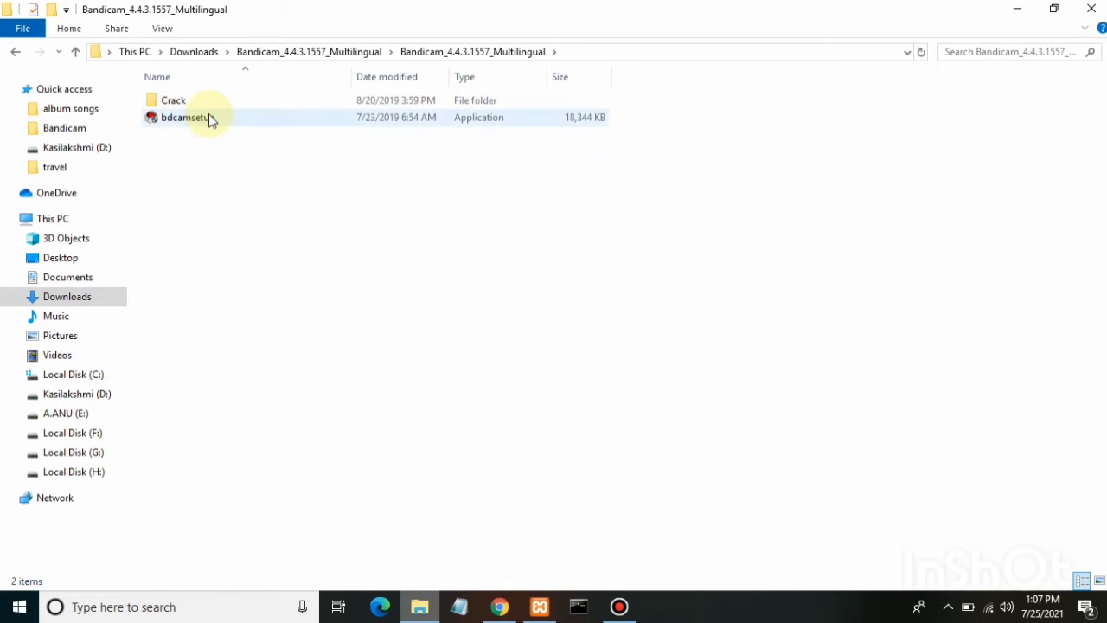
double_click(199, 103)
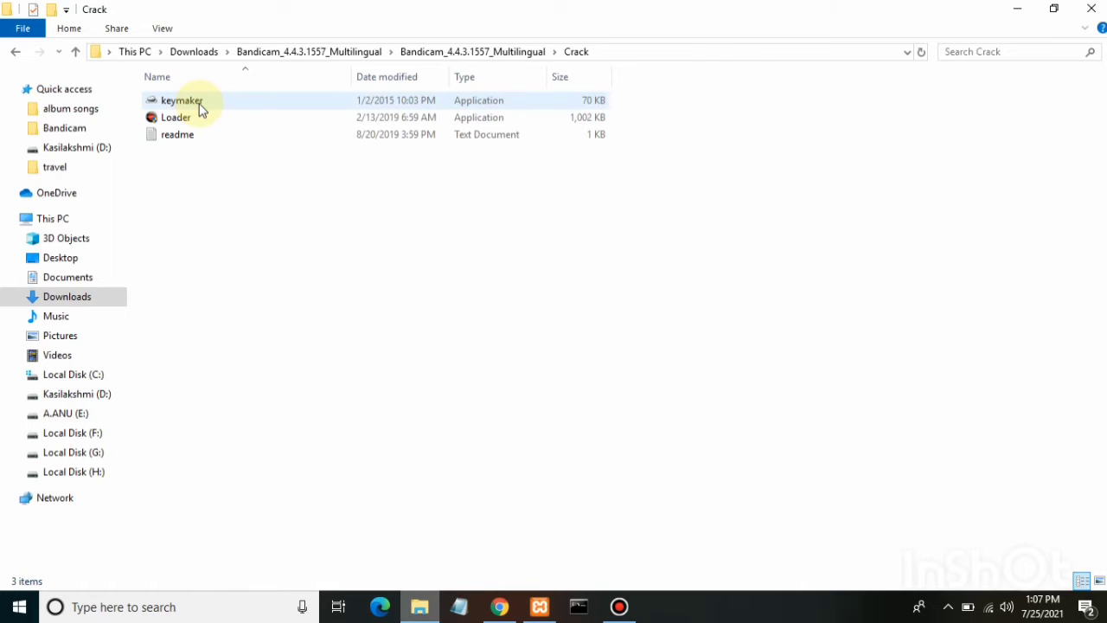
Try to copy the Loader application from the Crack folder into C:\Program Files (x86)\Bandicam, dismissing the file replacement
left_click(191, 120)
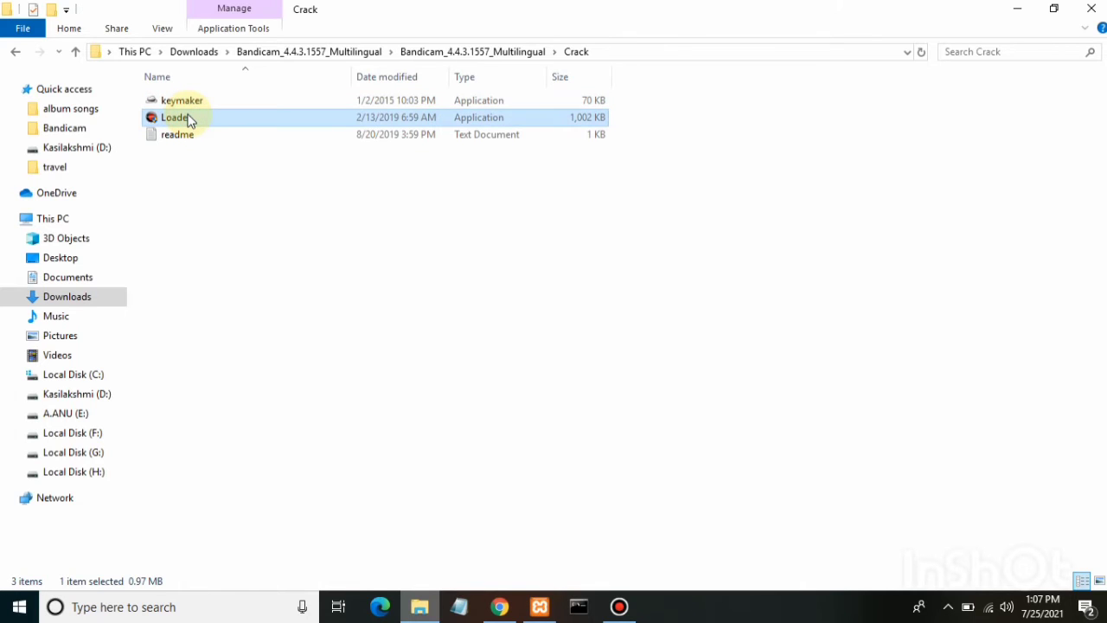
double_click(189, 121)
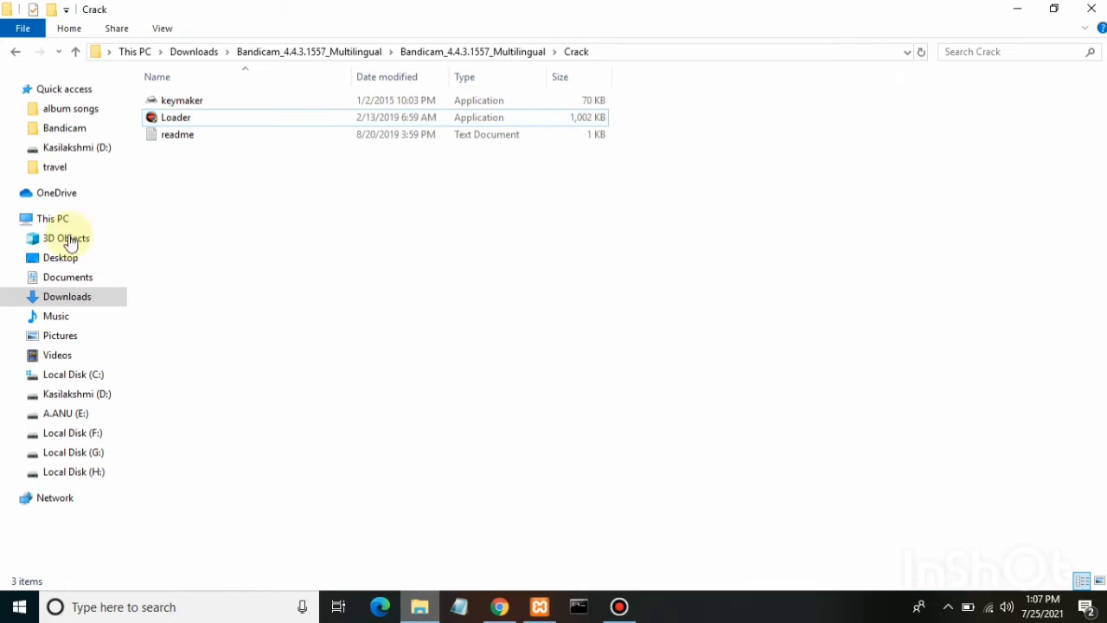
left_click(69, 228)
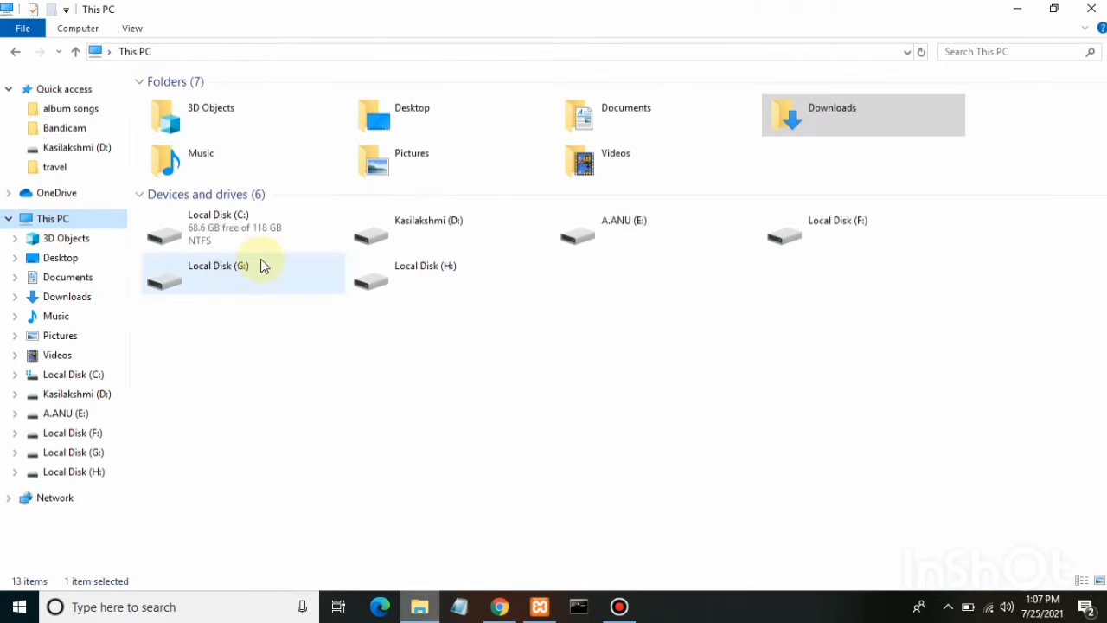
left_click(273, 216)
double_click(272, 216)
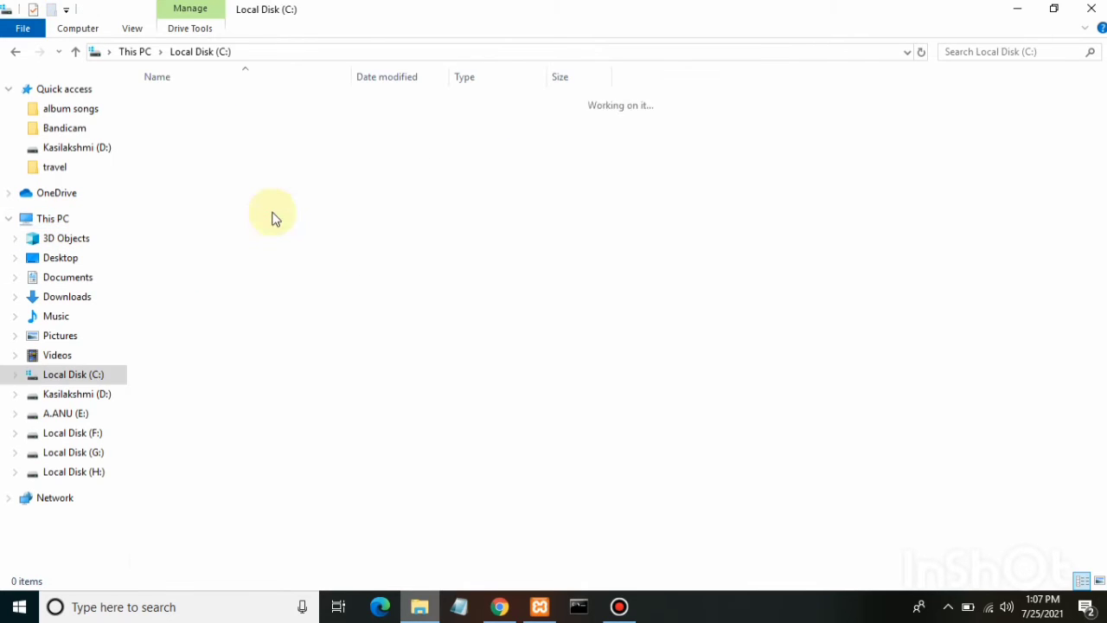
double_click(211, 149)
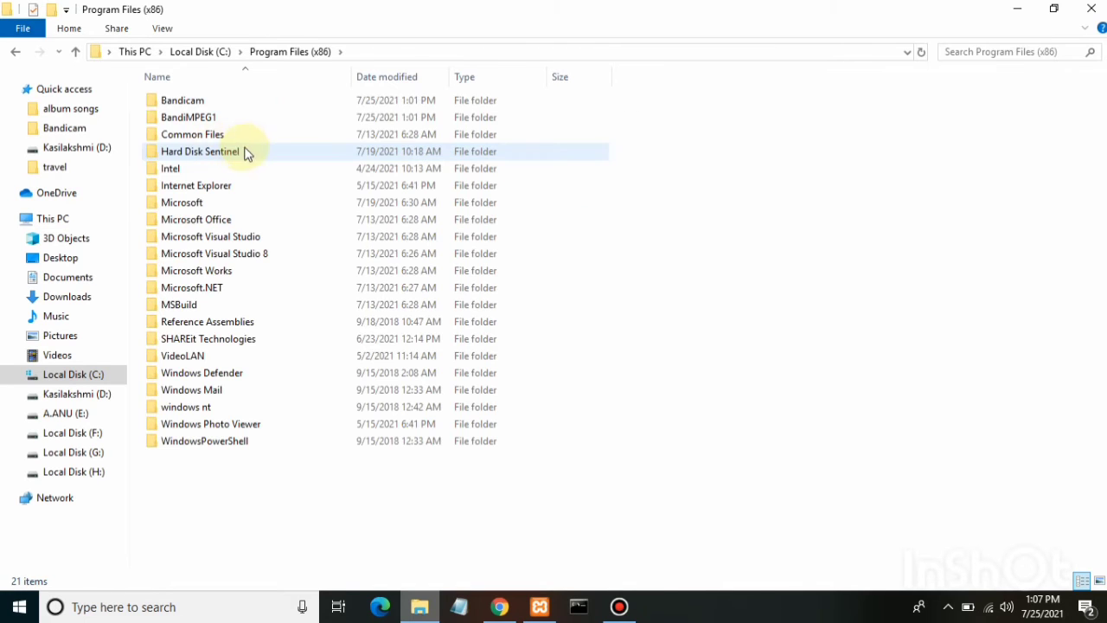
double_click(194, 101)
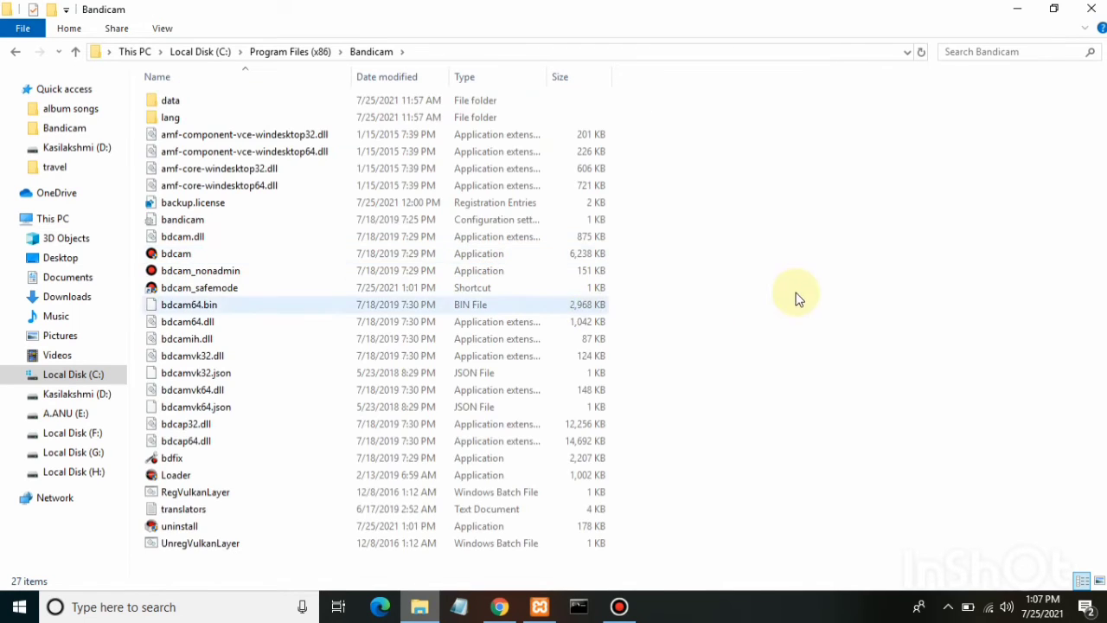
key("ctrl+v")
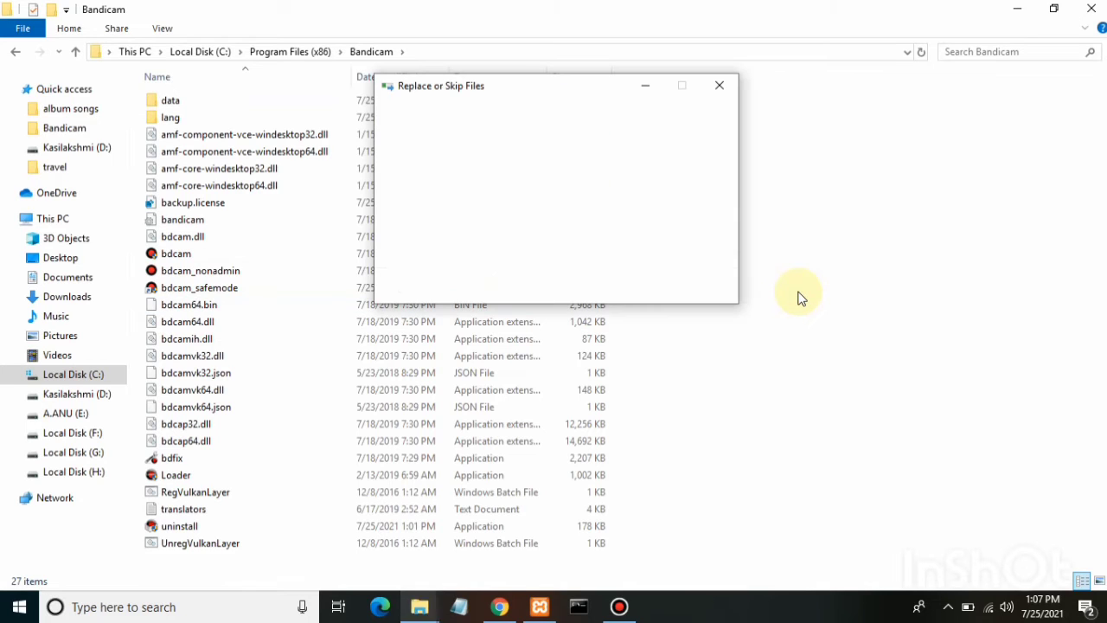
left_click(722, 85)
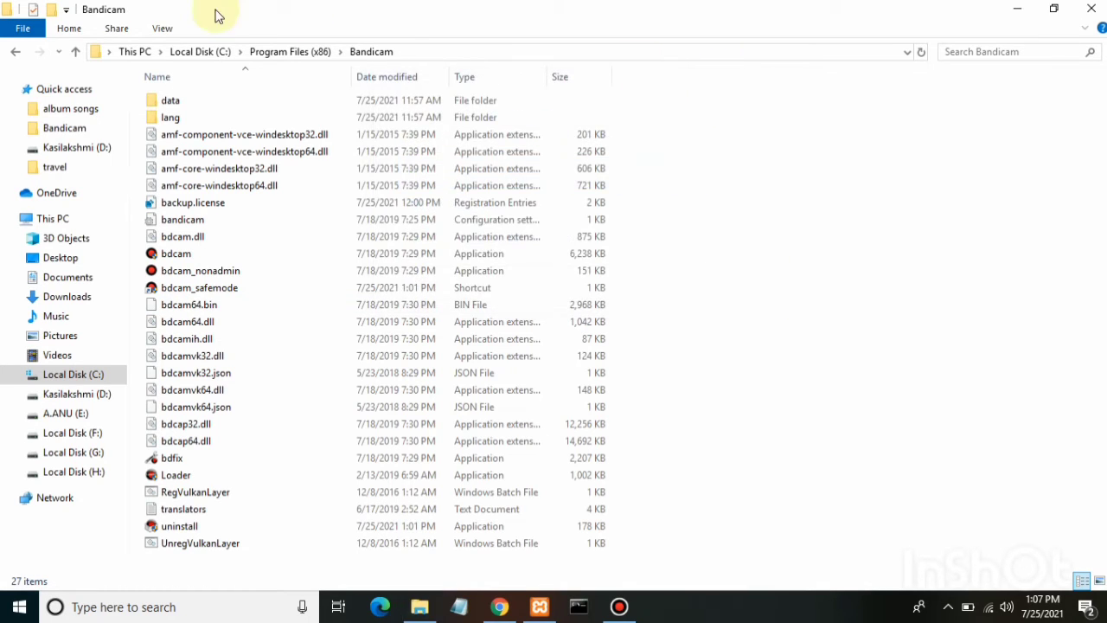
Return to the Crack folder in Downloads and run keymaker as administrator
left_click(14, 57)
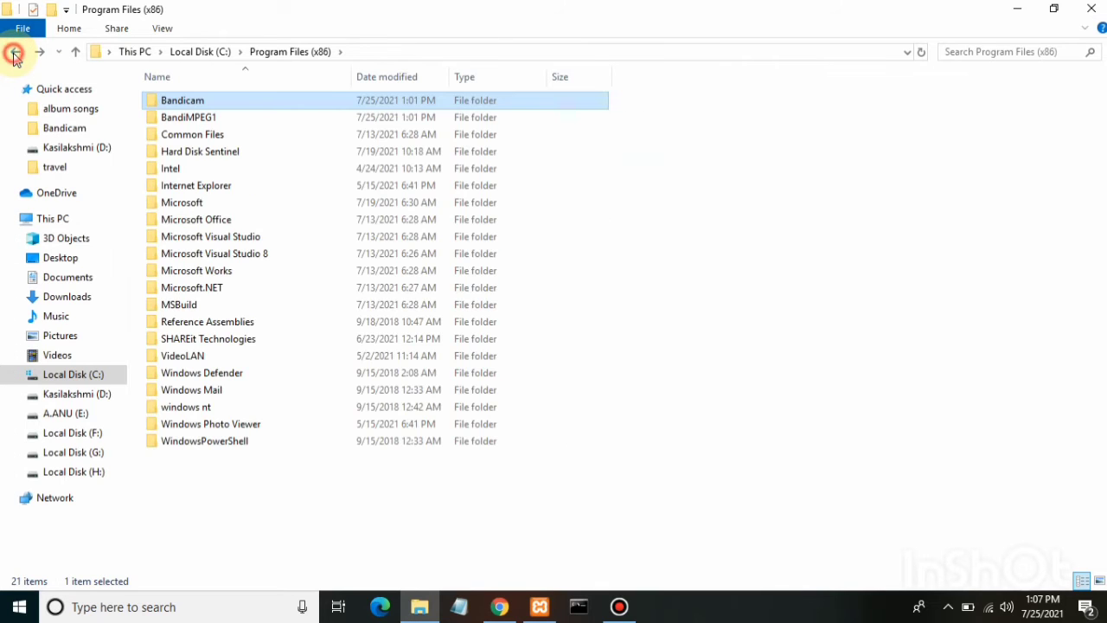
left_click(15, 54)
left_click(15, 56)
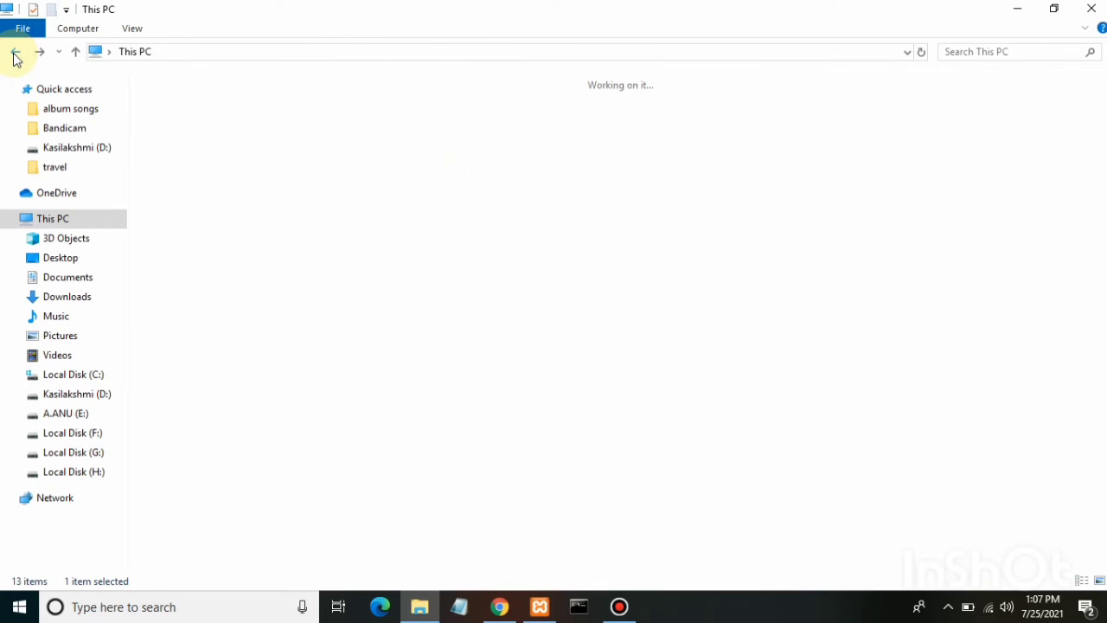
left_click(14, 55)
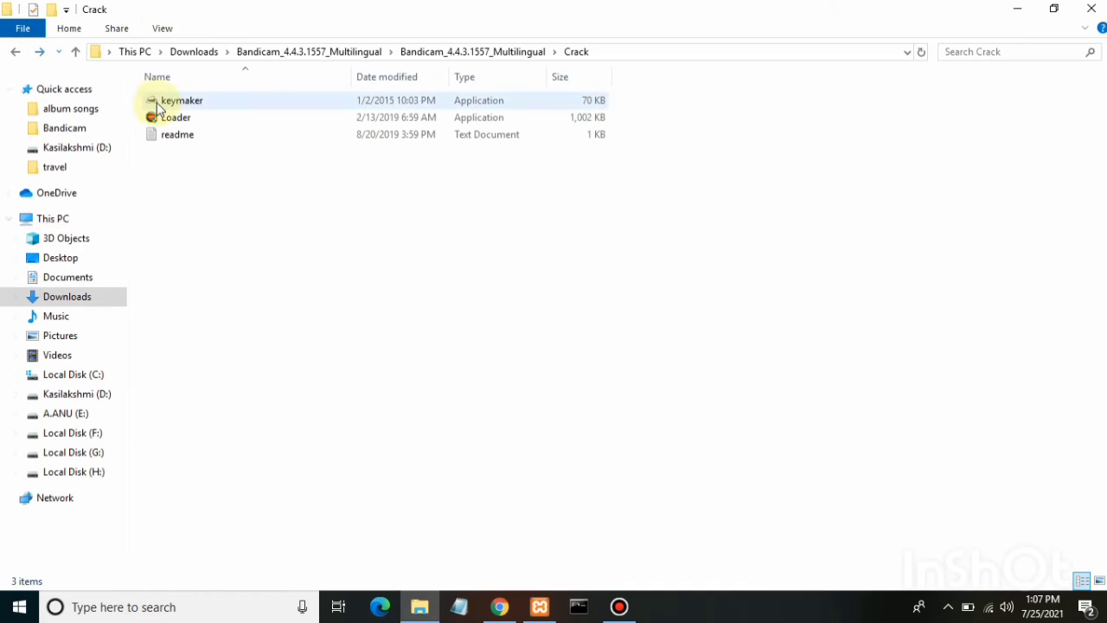
right_click(167, 106)
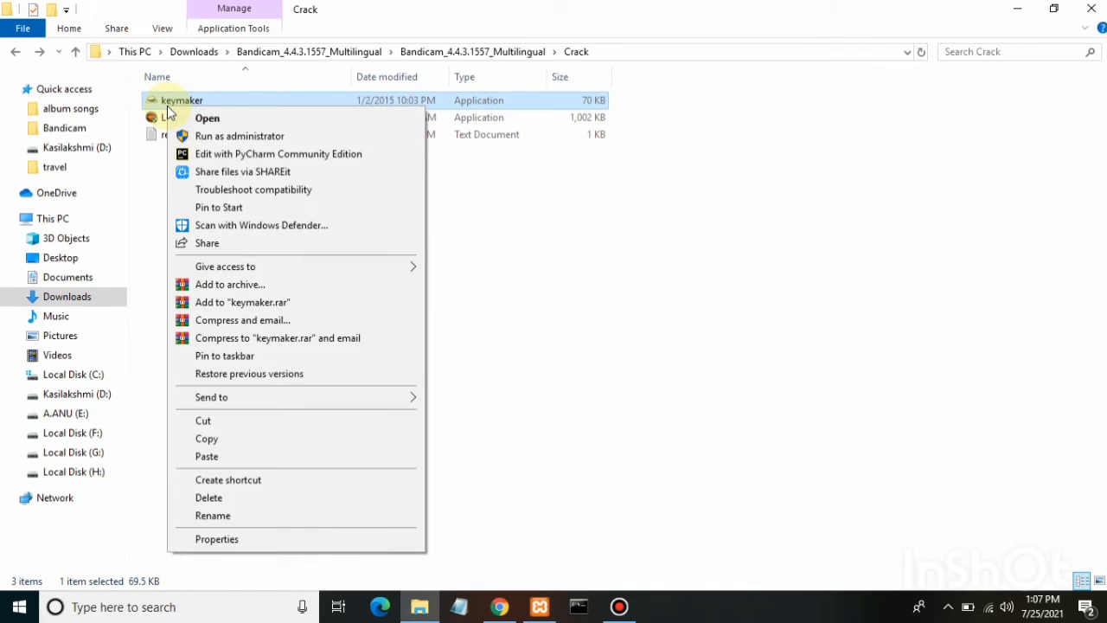
left_click(226, 135)
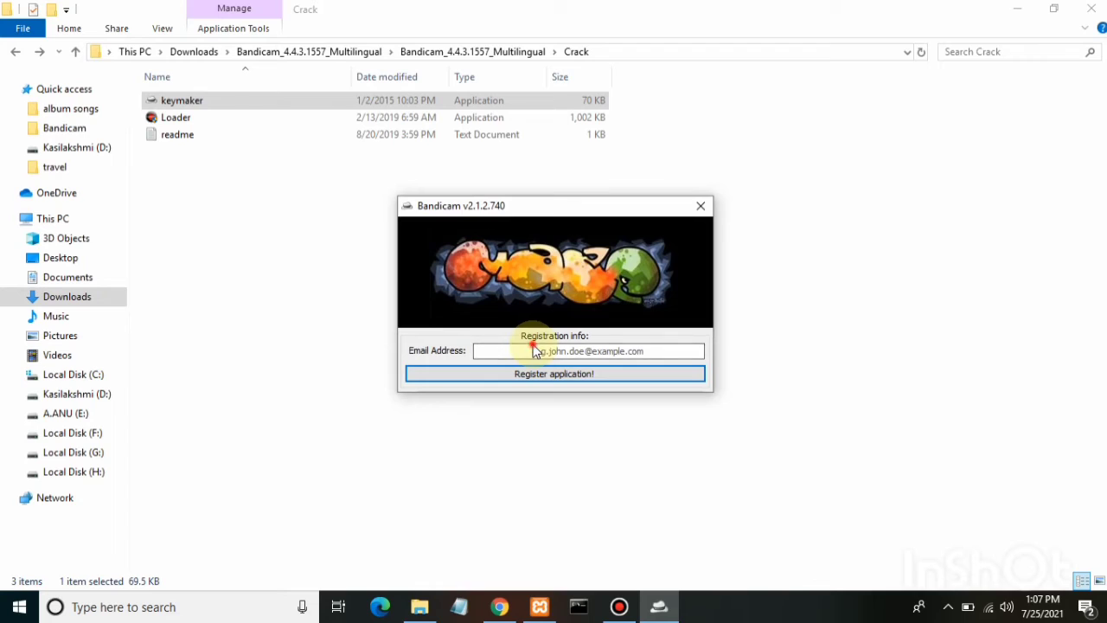
Enter sample text as the email address in the keymaker registration form and close it without registering
left_click(524, 351)
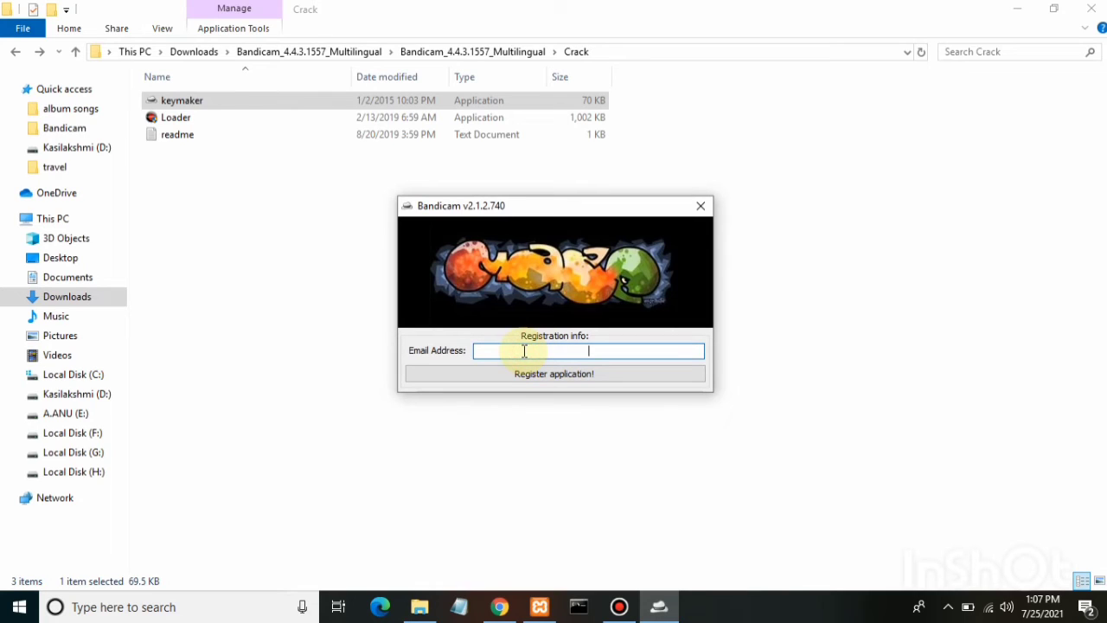
type("c")
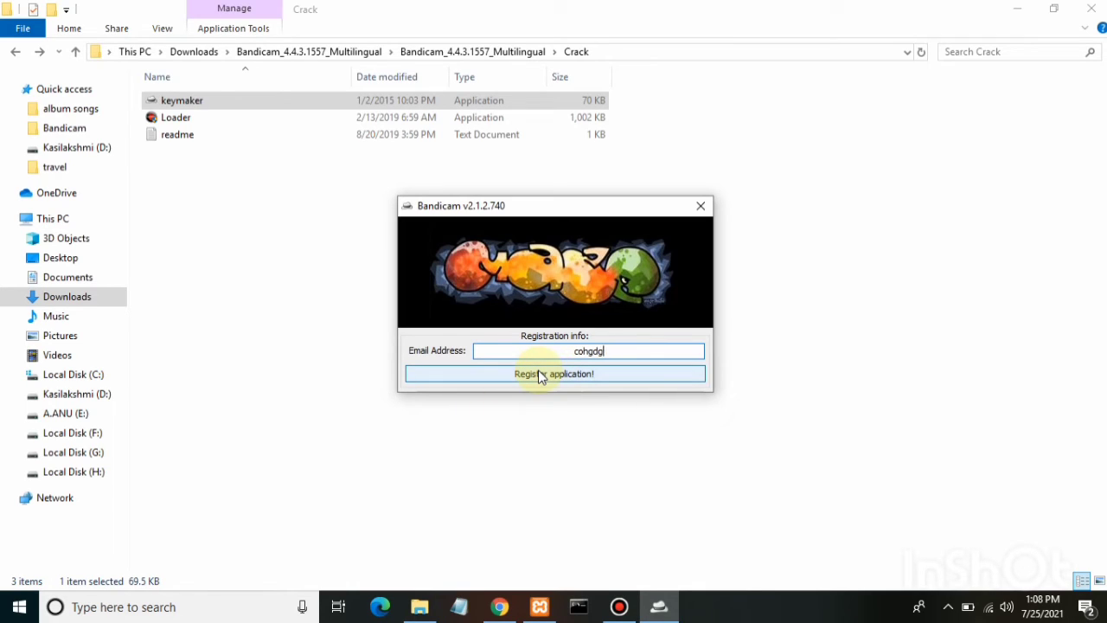
left_click(697, 208)
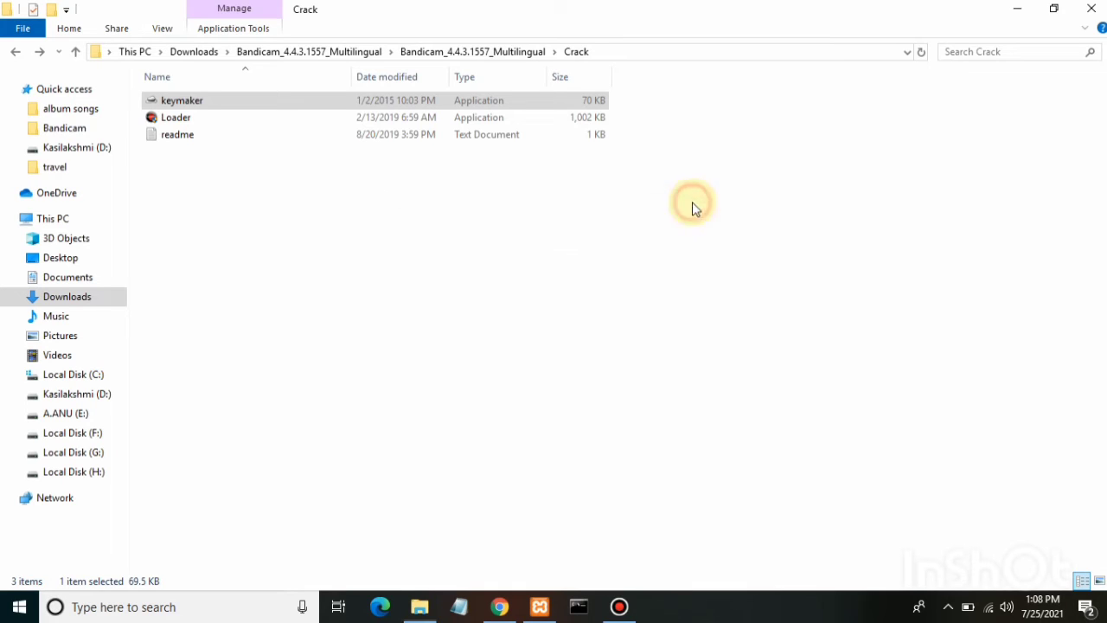
double_click(274, 111)
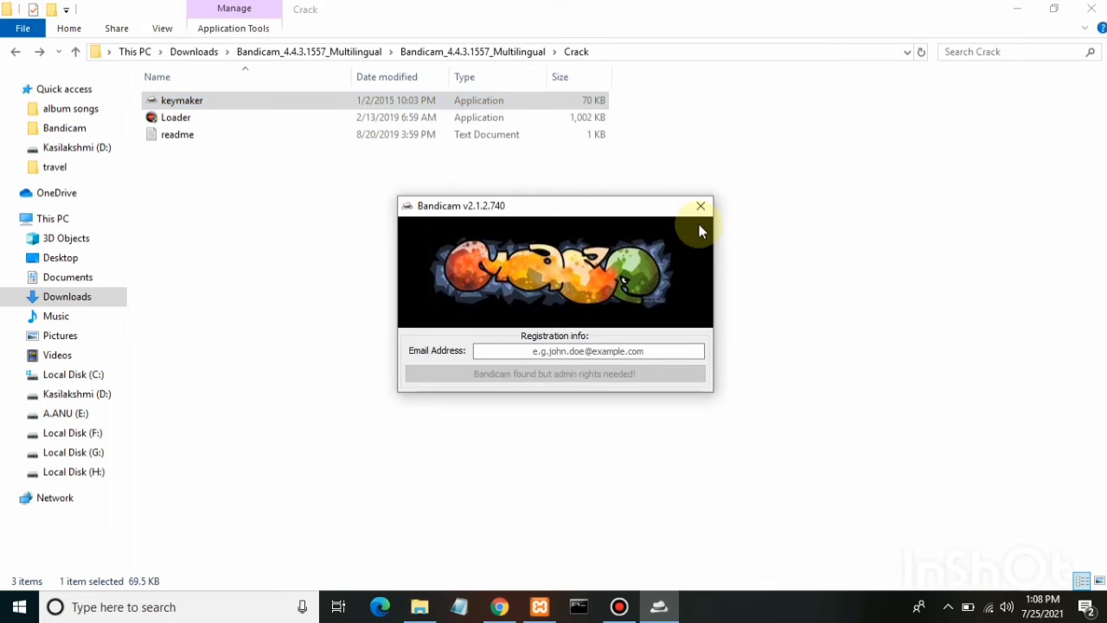
left_click(700, 208)
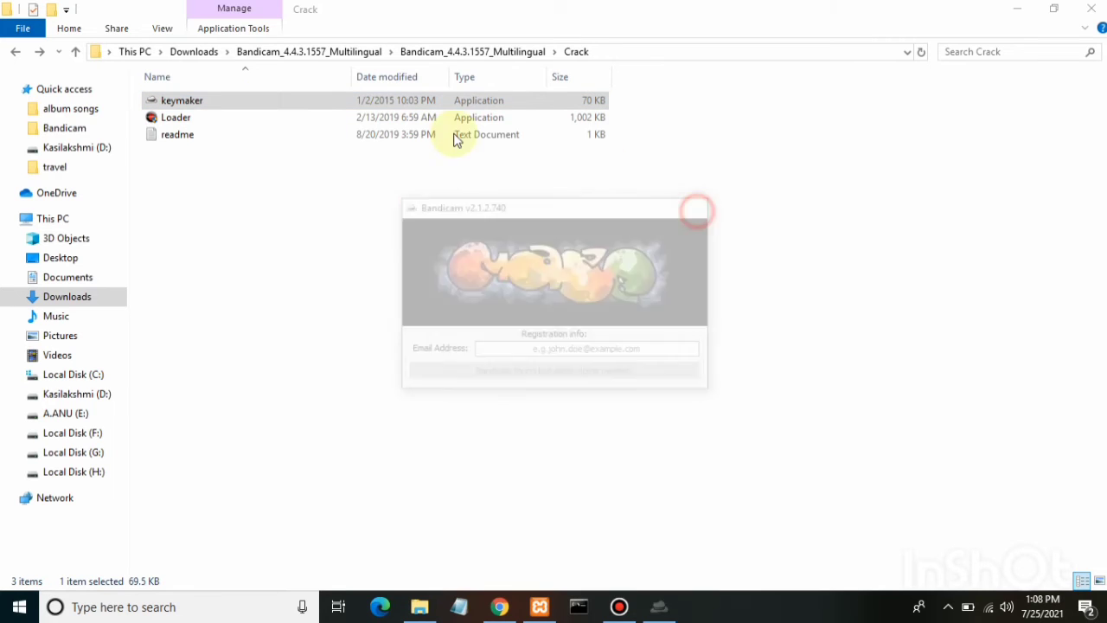
right_click(351, 102)
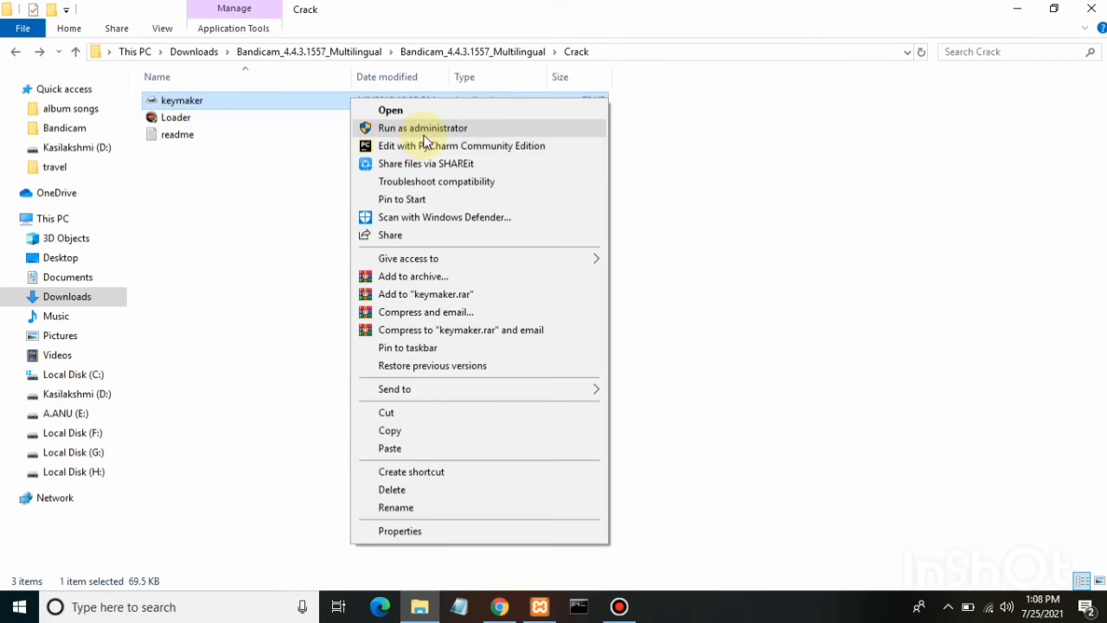
left_click(700, 196)
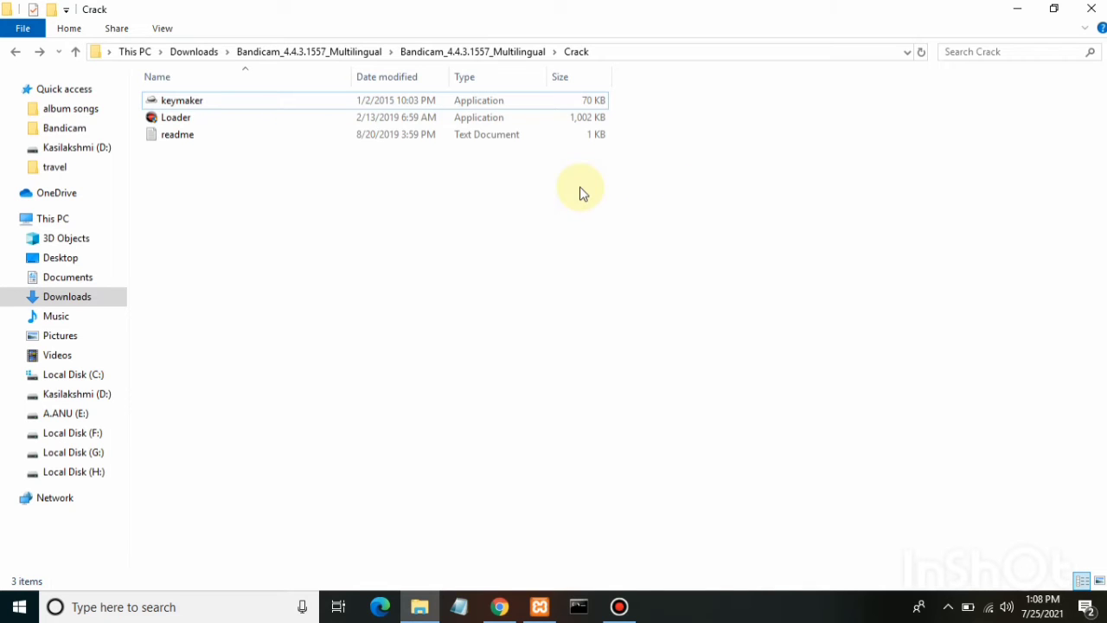
Close the Crack folder window, restore the Bandicam recorder and move it nearer the middle of the desktop
left_click(1095, 7)
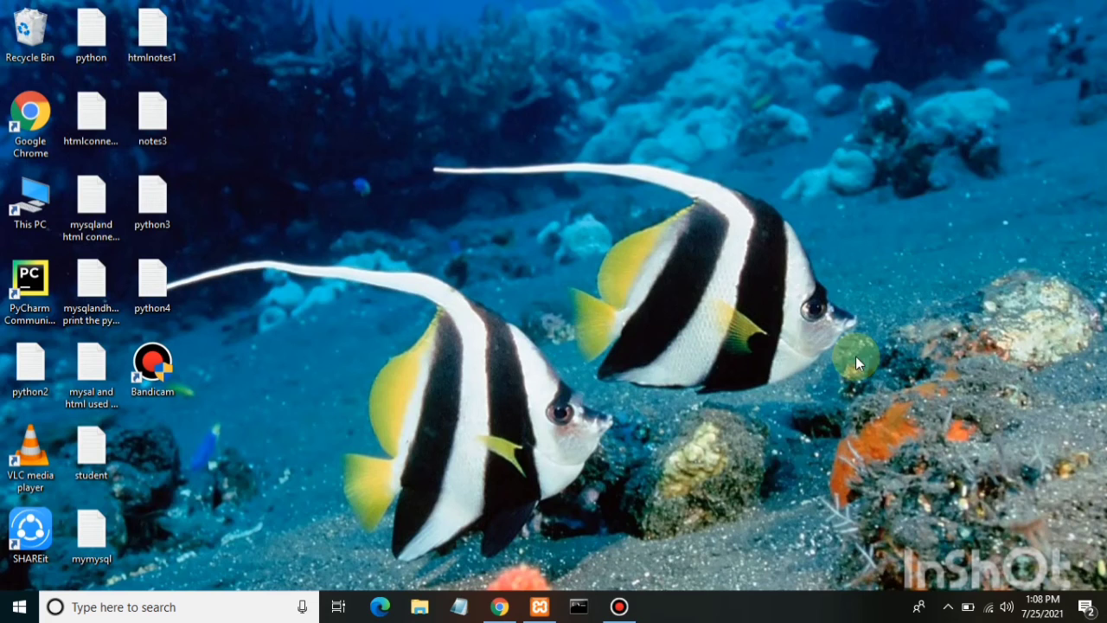
left_click(620, 607)
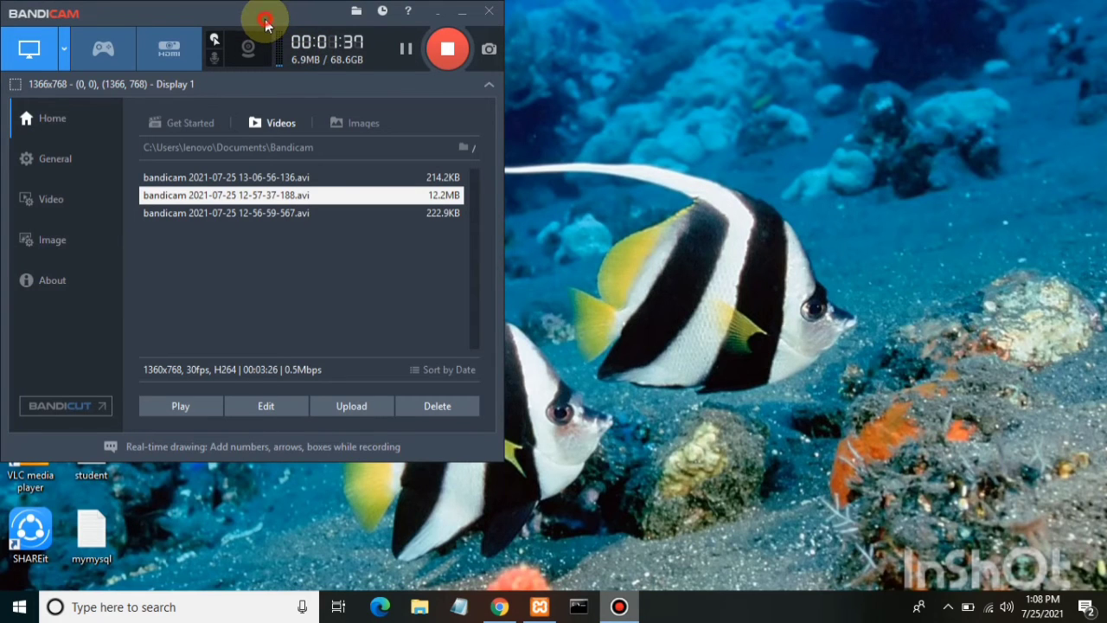
left_click_drag(265, 21, 470, 78)
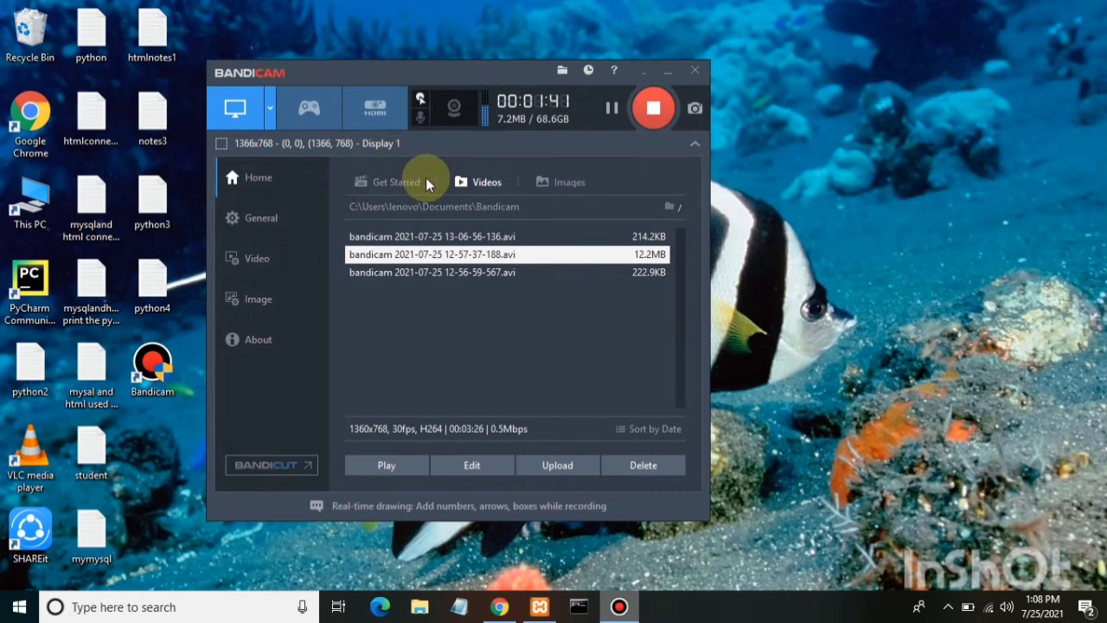
Look through the screen recording area options, including Fullscreen and Rectangle on a screen, and dismiss the list
left_click(269, 107)
mouse_move(300, 229)
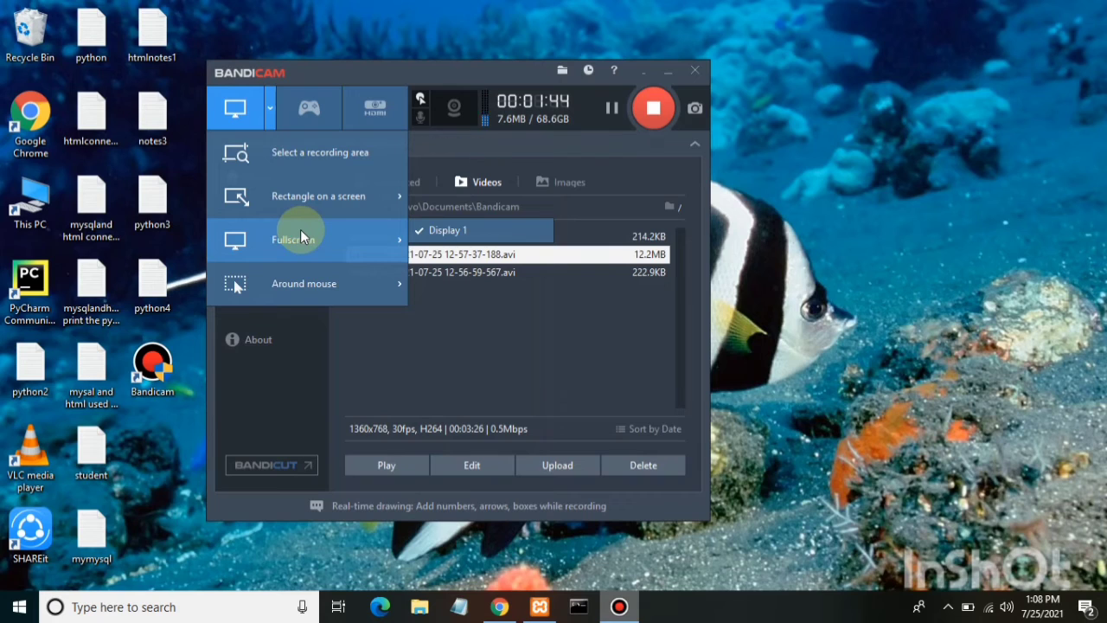
mouse_move(308, 208)
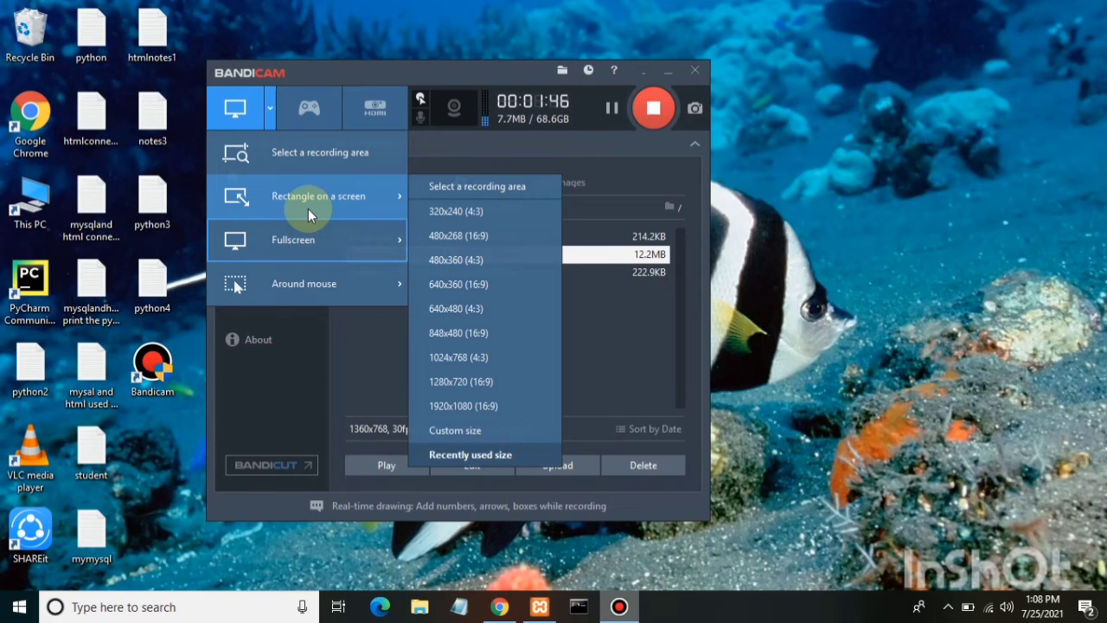
left_click(479, 157)
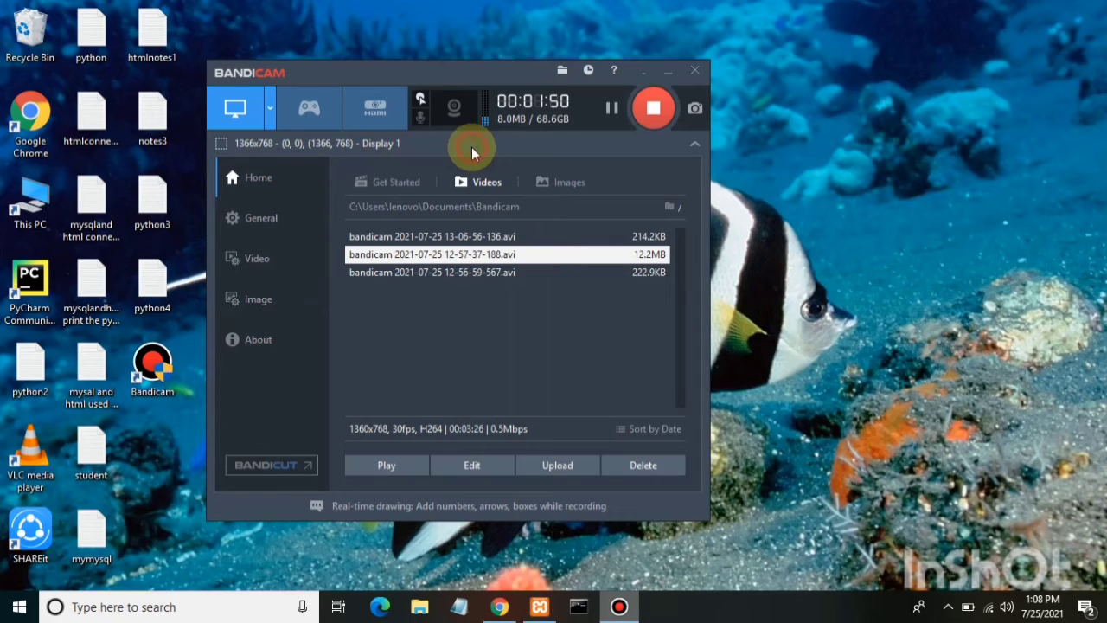
Review the mouse effect settings and the sound recording settings, closing each without changes
left_click(421, 104)
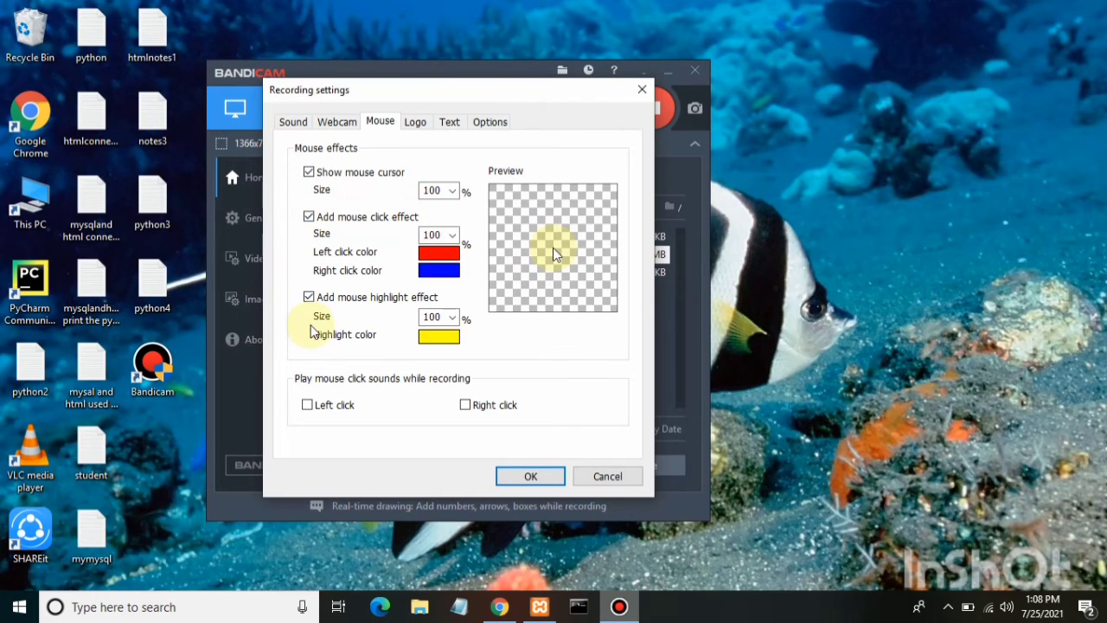
left_click(643, 89)
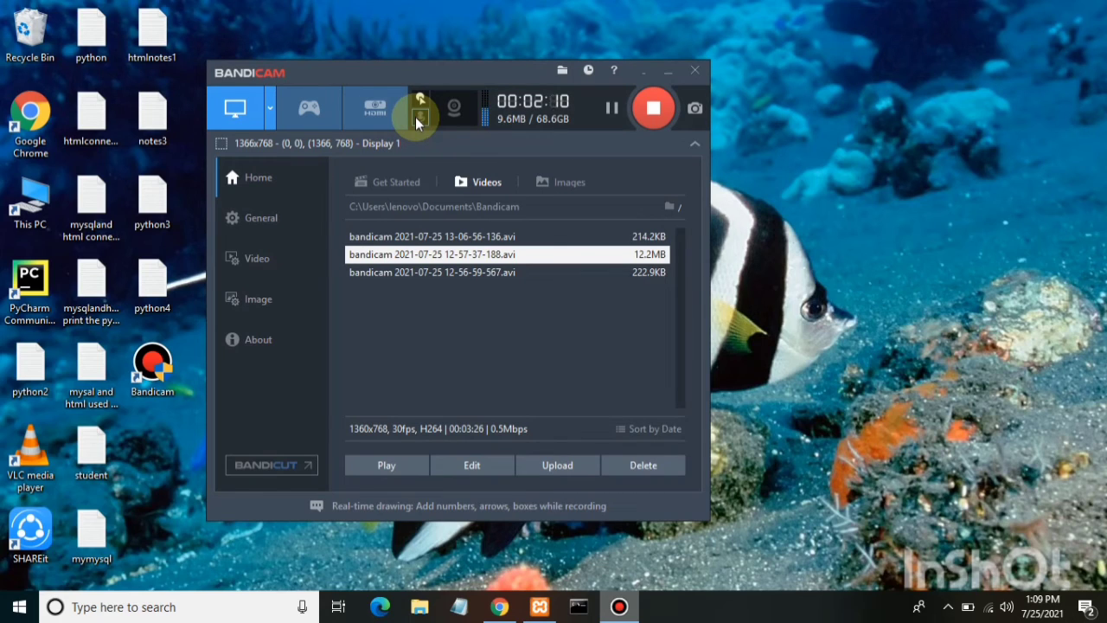
left_click(415, 117)
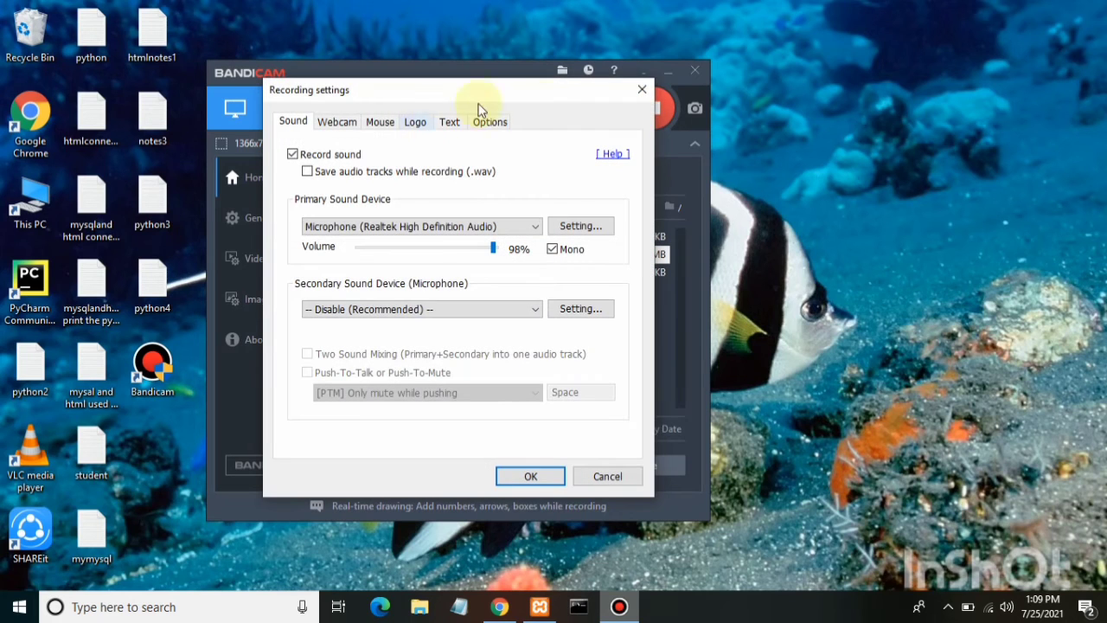
left_click(642, 89)
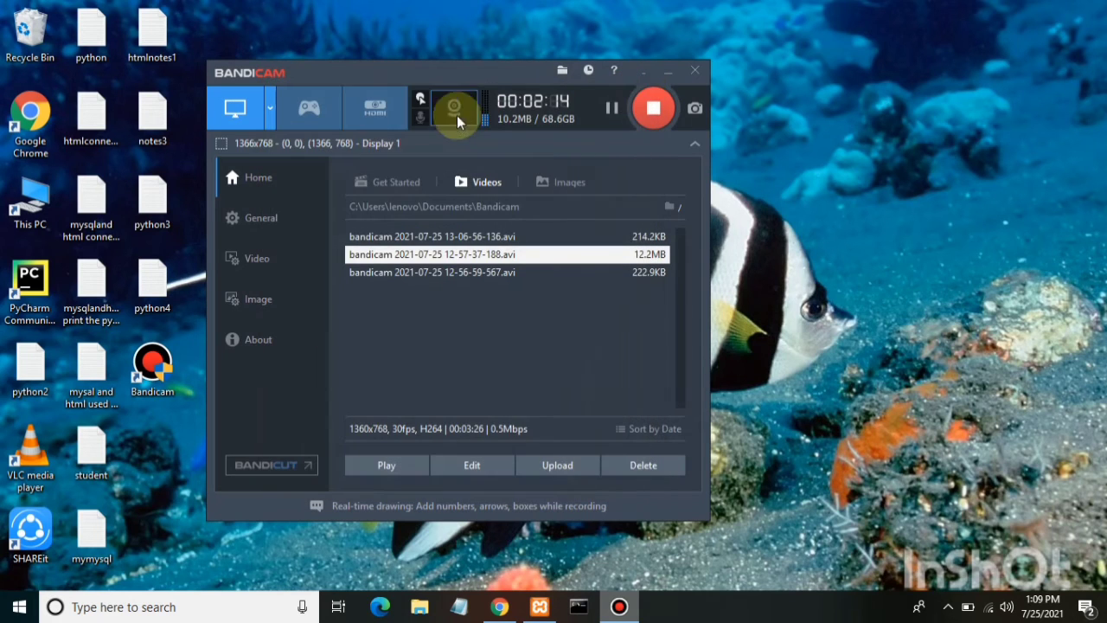
In the sound recording settings, choose Microphone (Realtek High Definition Audio) as the primary sound device
left_click(418, 122)
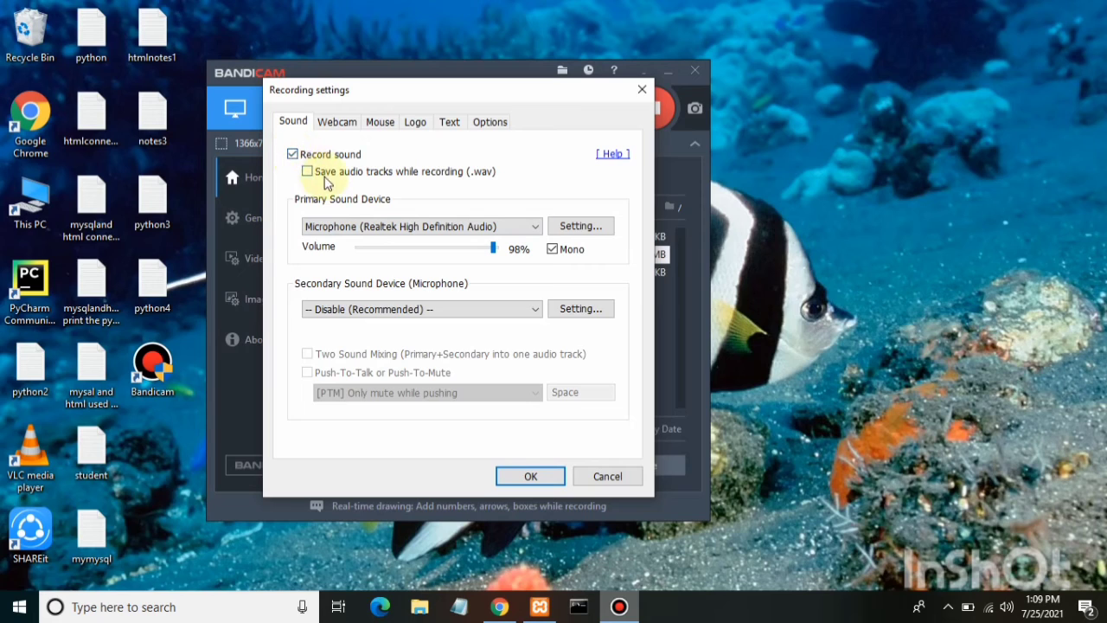
left_click(515, 227)
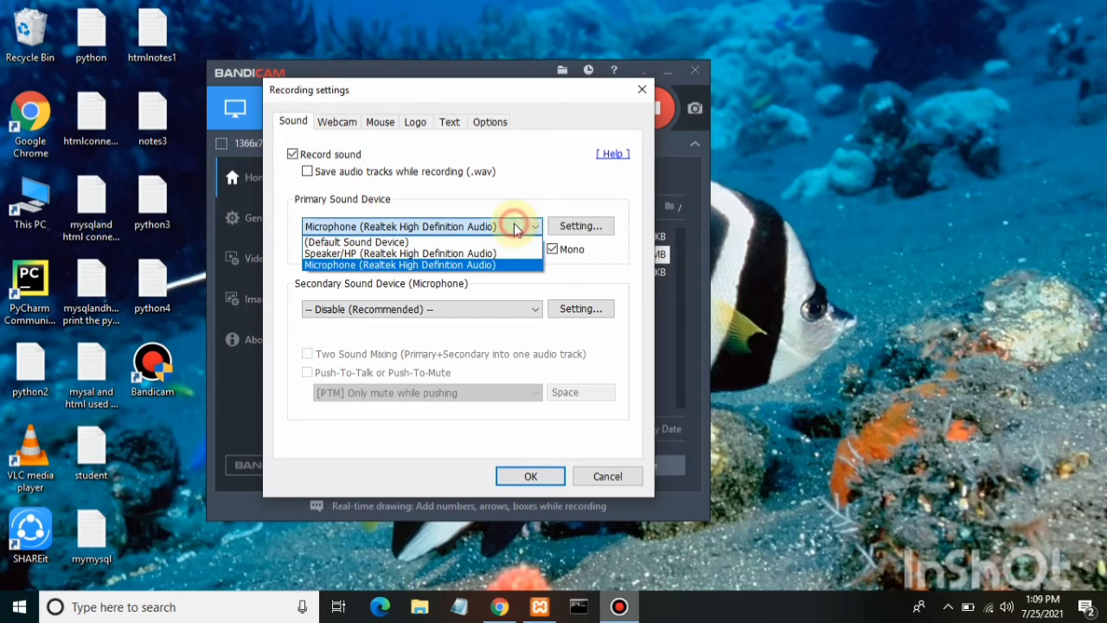
left_click(438, 264)
left_click(403, 227)
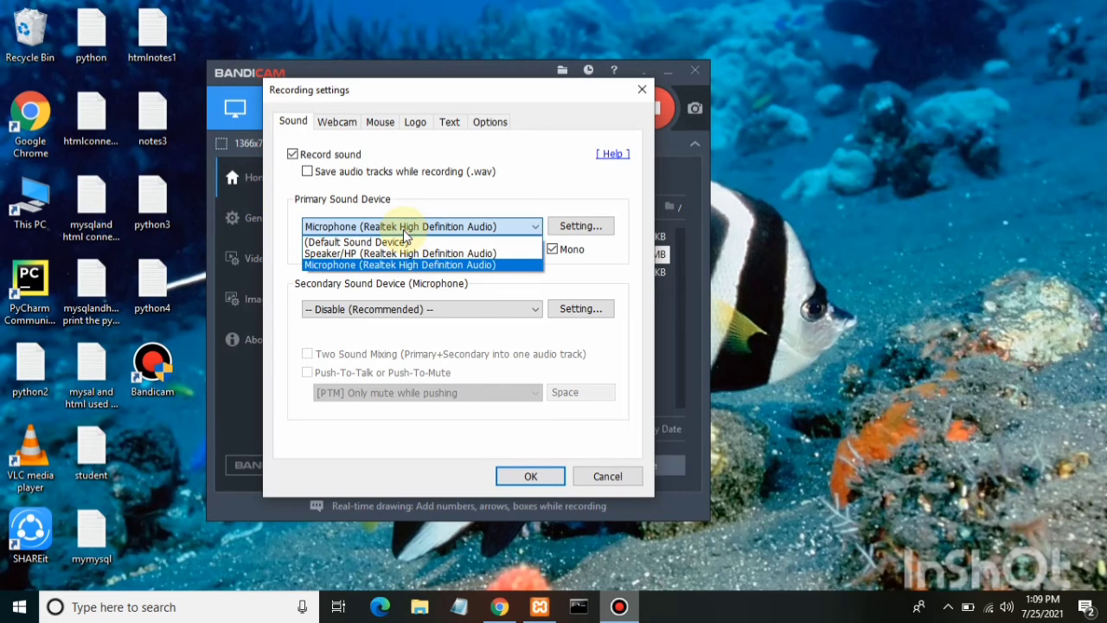
left_click(372, 265)
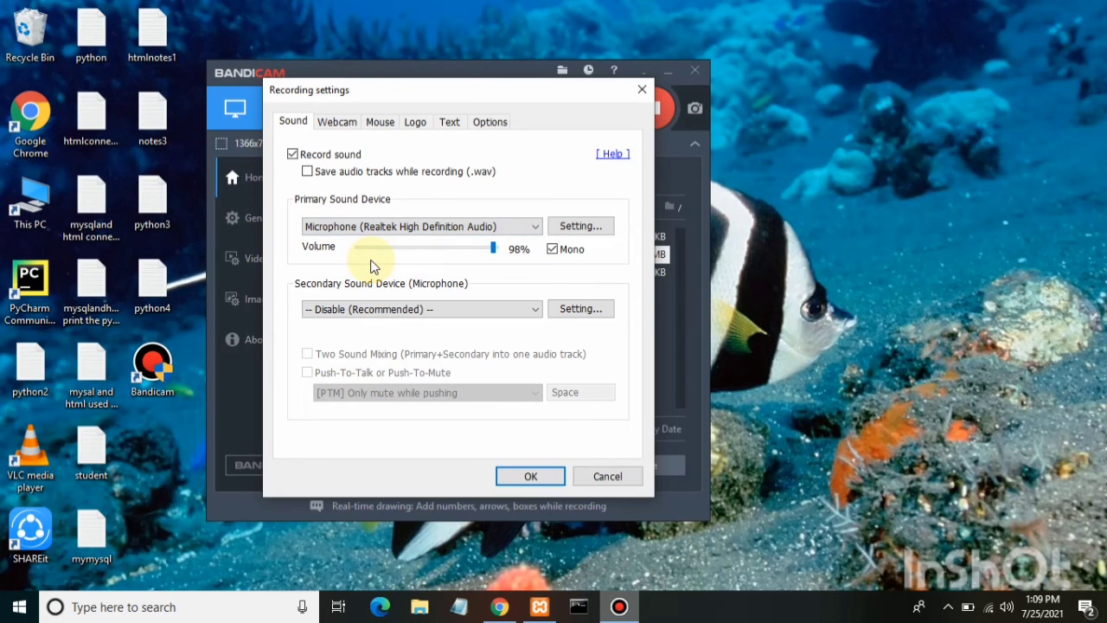
left_click(386, 227)
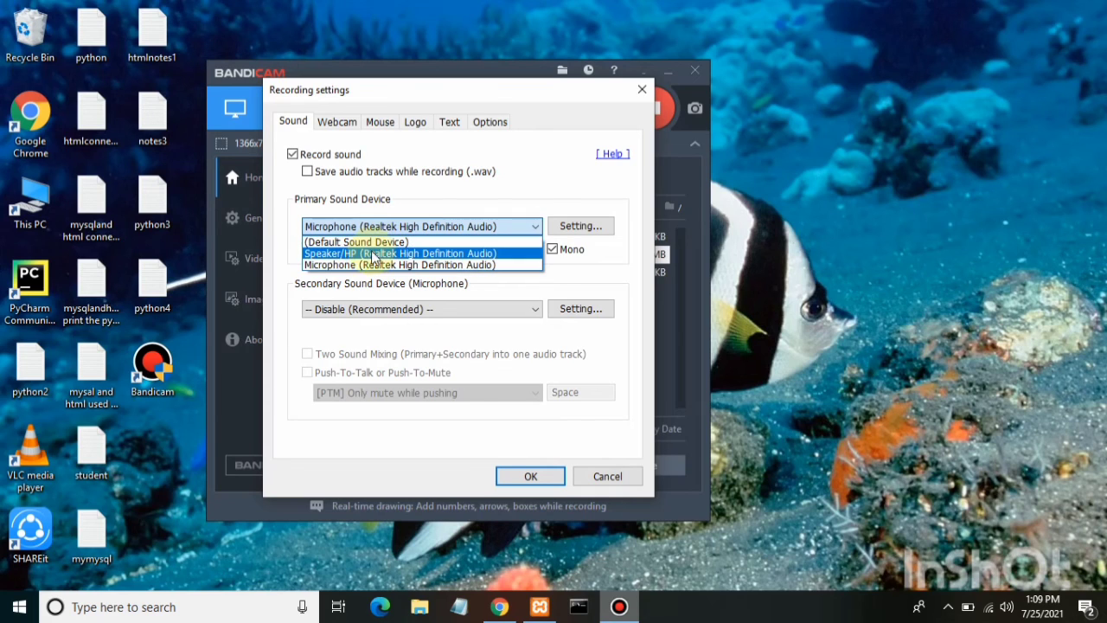
left_click(353, 265)
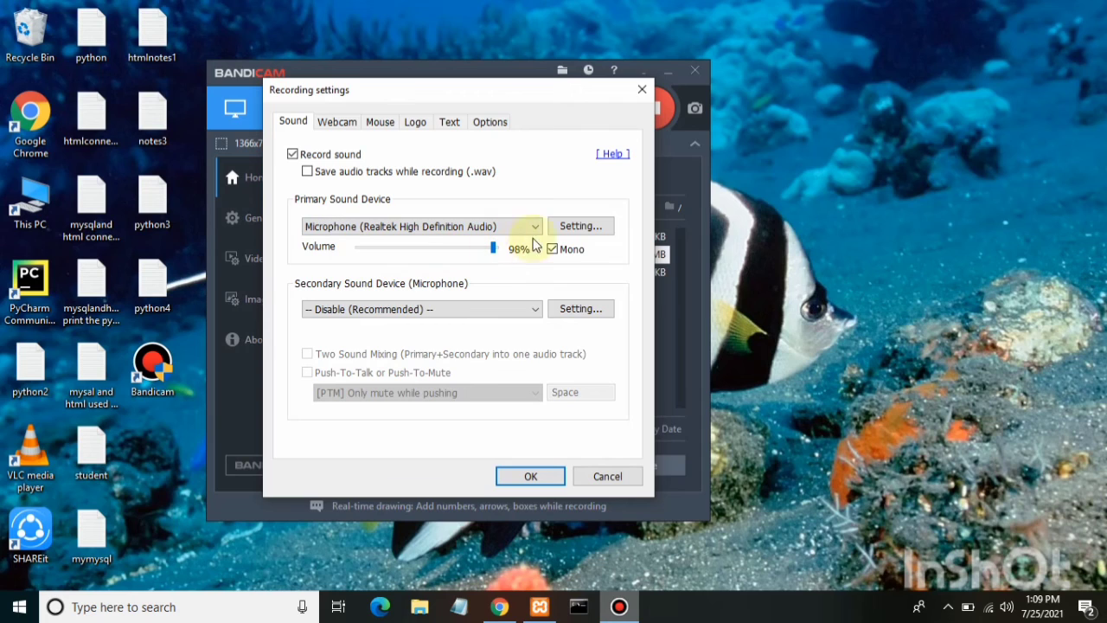
Check the microphone's levels in its Windows device properties and accept the recording settings
left_click(566, 227)
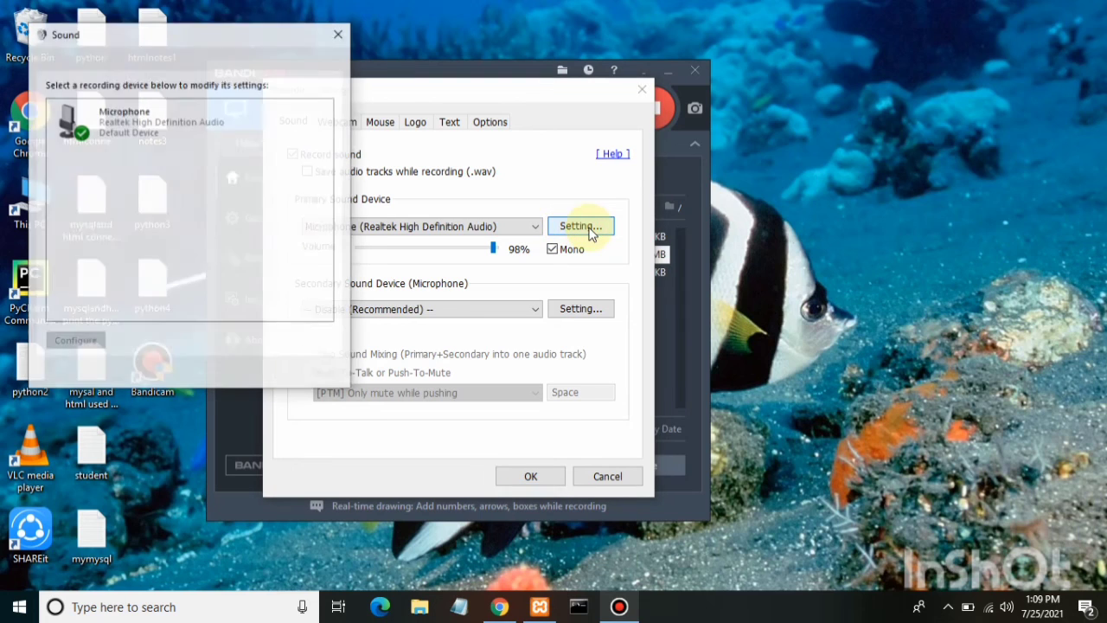
double_click(141, 128)
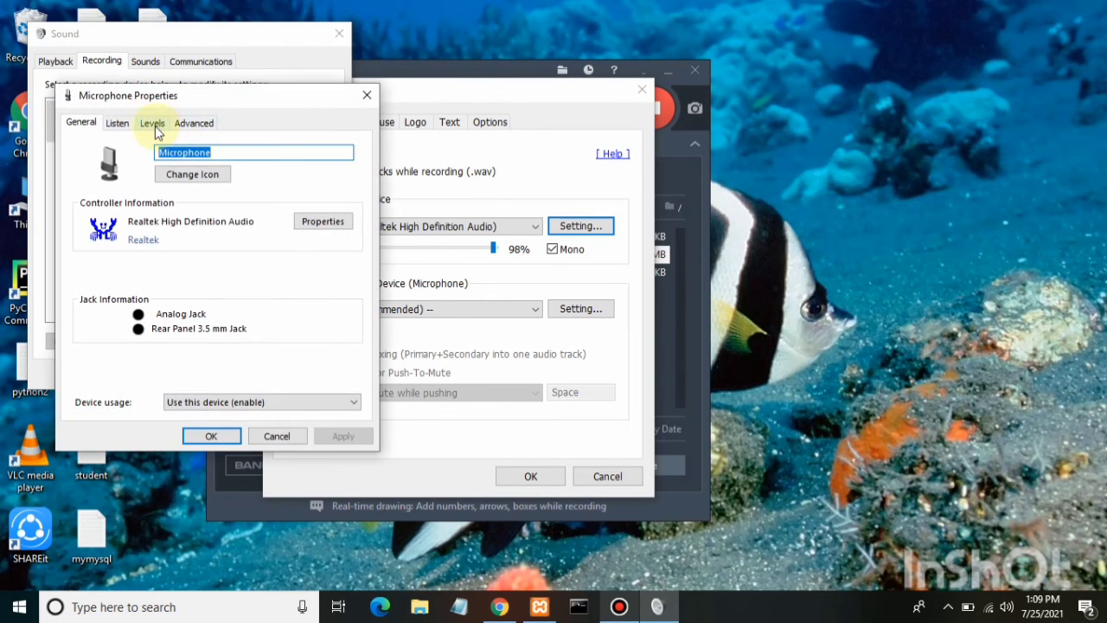
left_click(153, 126)
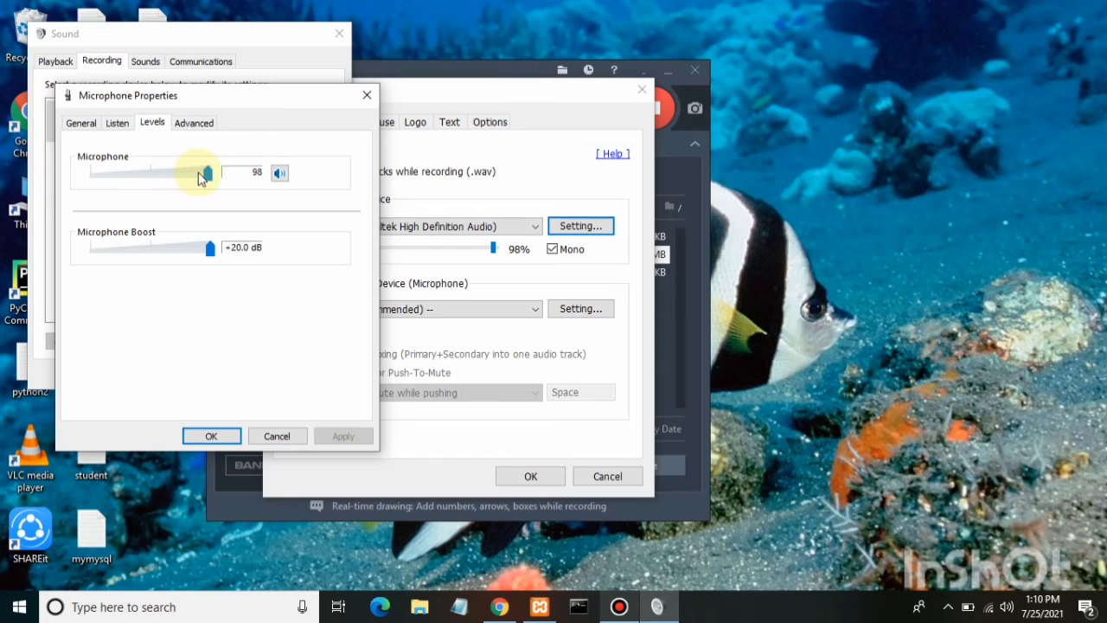
left_click(367, 96)
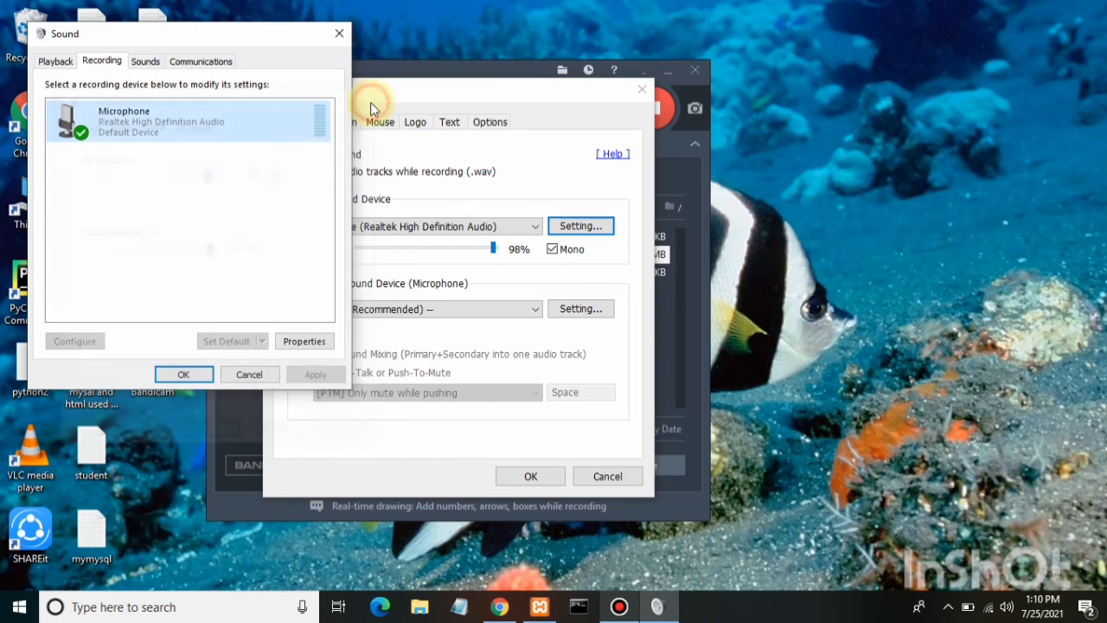
left_click(336, 33)
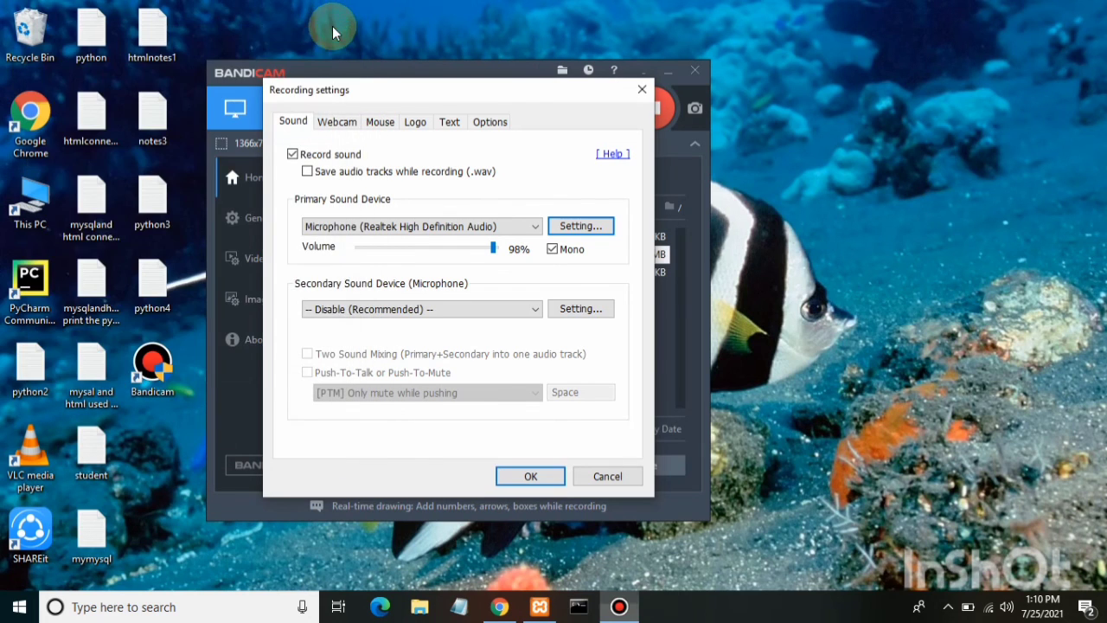
left_click(530, 476)
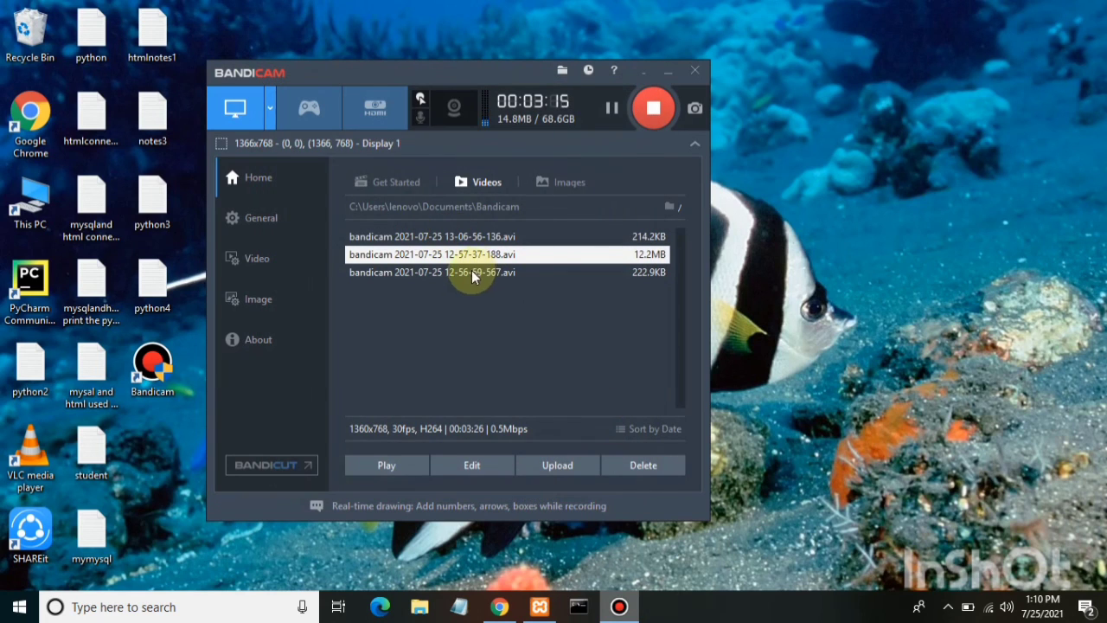
left_click(462, 216)
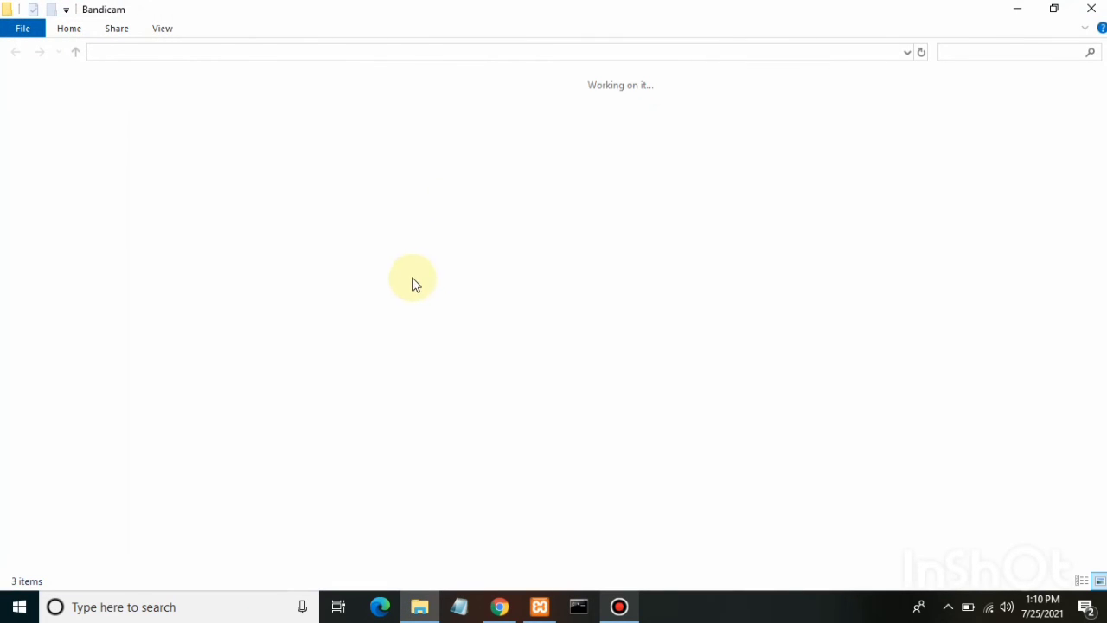
left_click(279, 147)
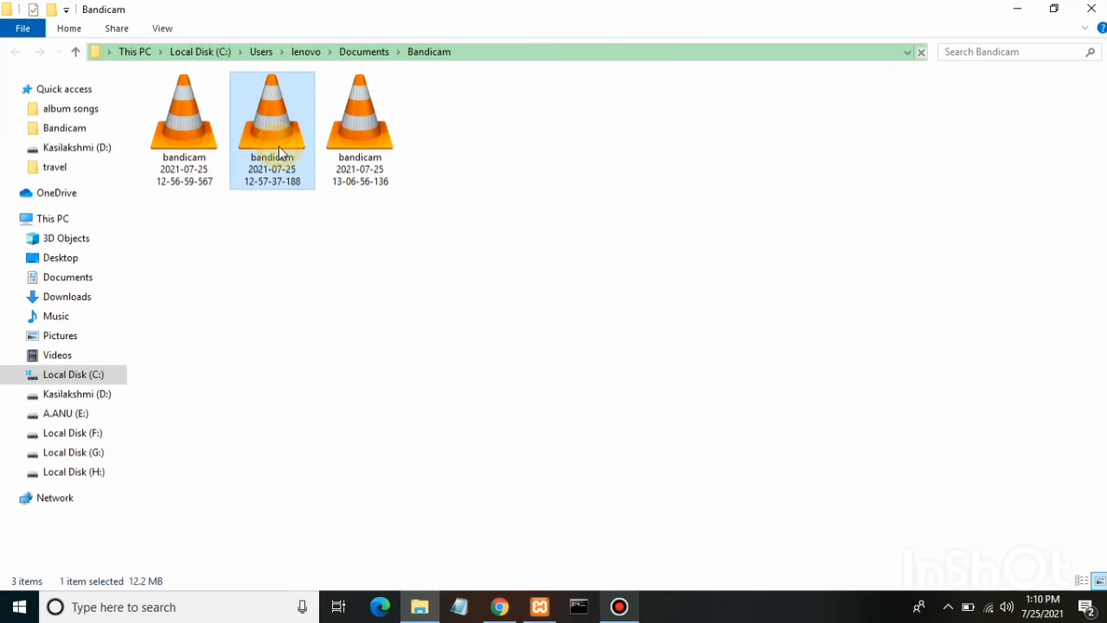
left_click(440, 257)
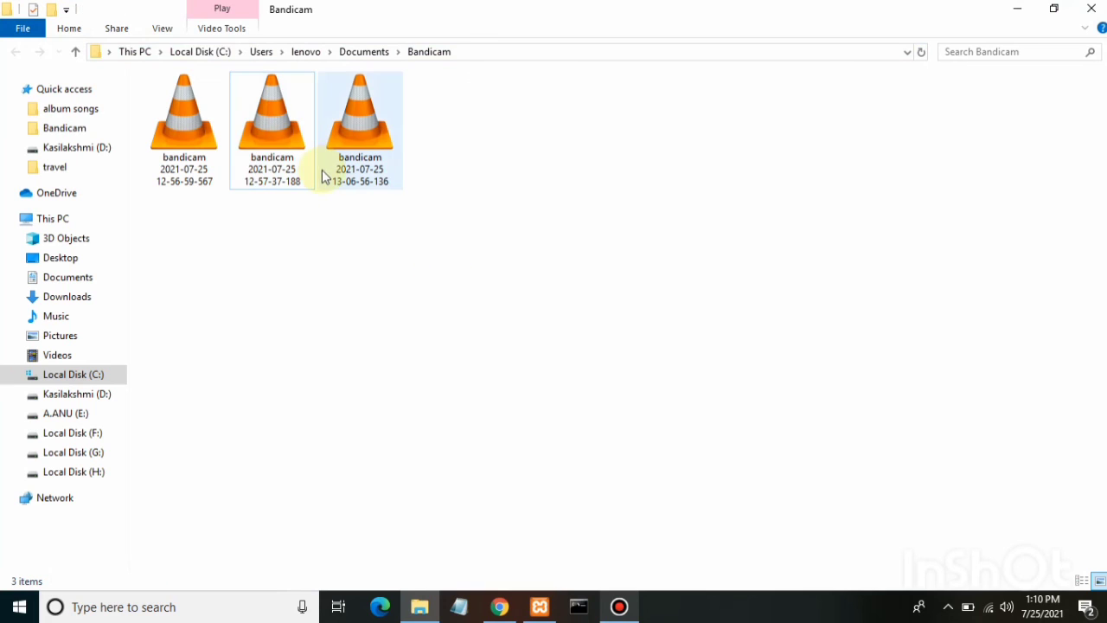
left_click(290, 150)
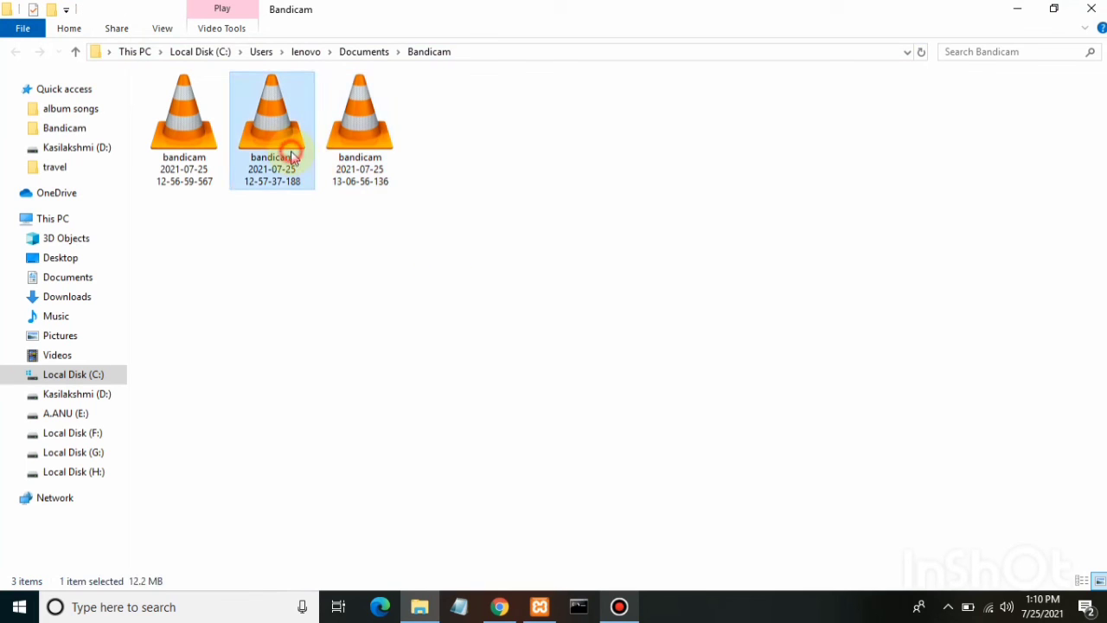
left_click(619, 607)
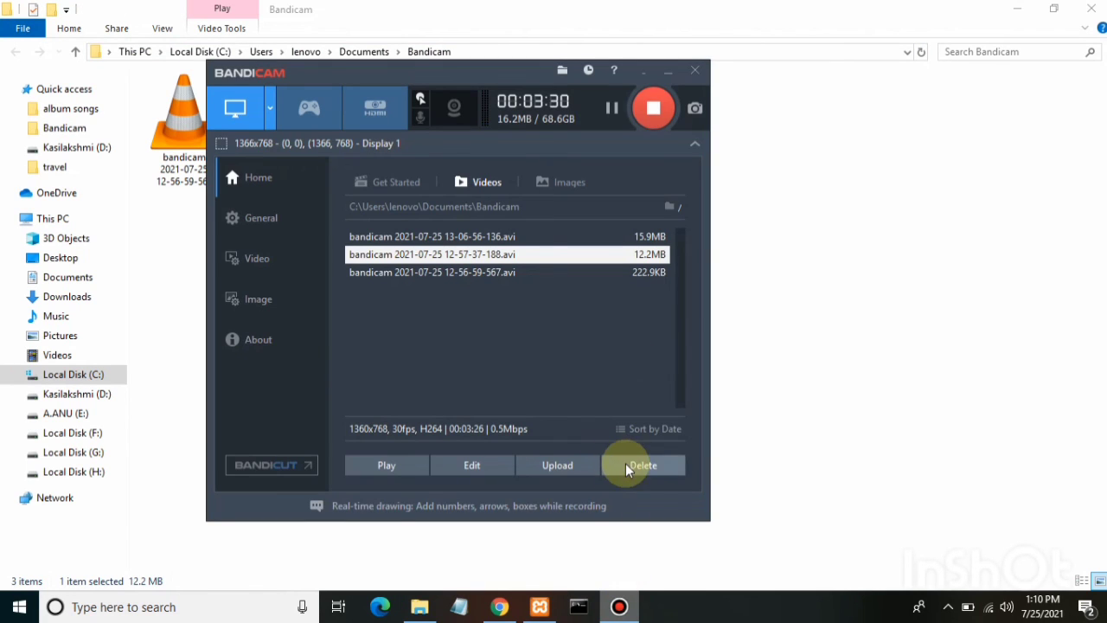